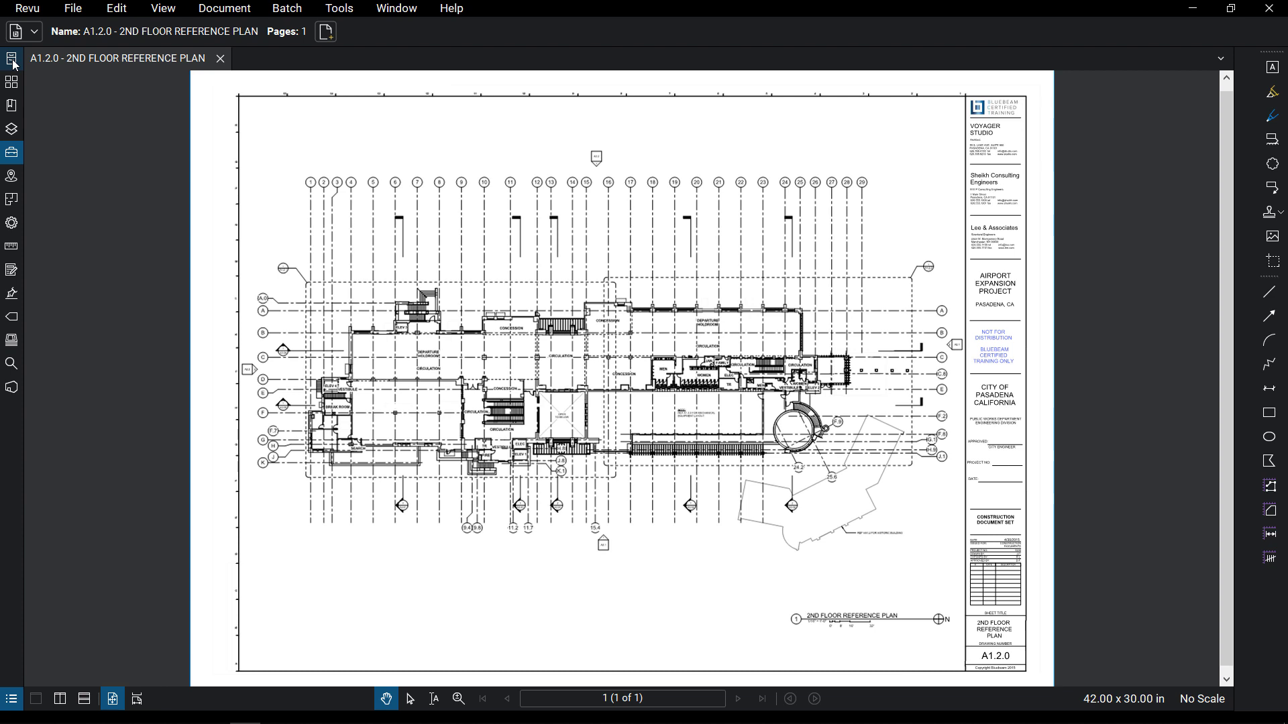
Arm the Cloud markup tool from the Tools menu and fit the plan to window width
click(341, 12)
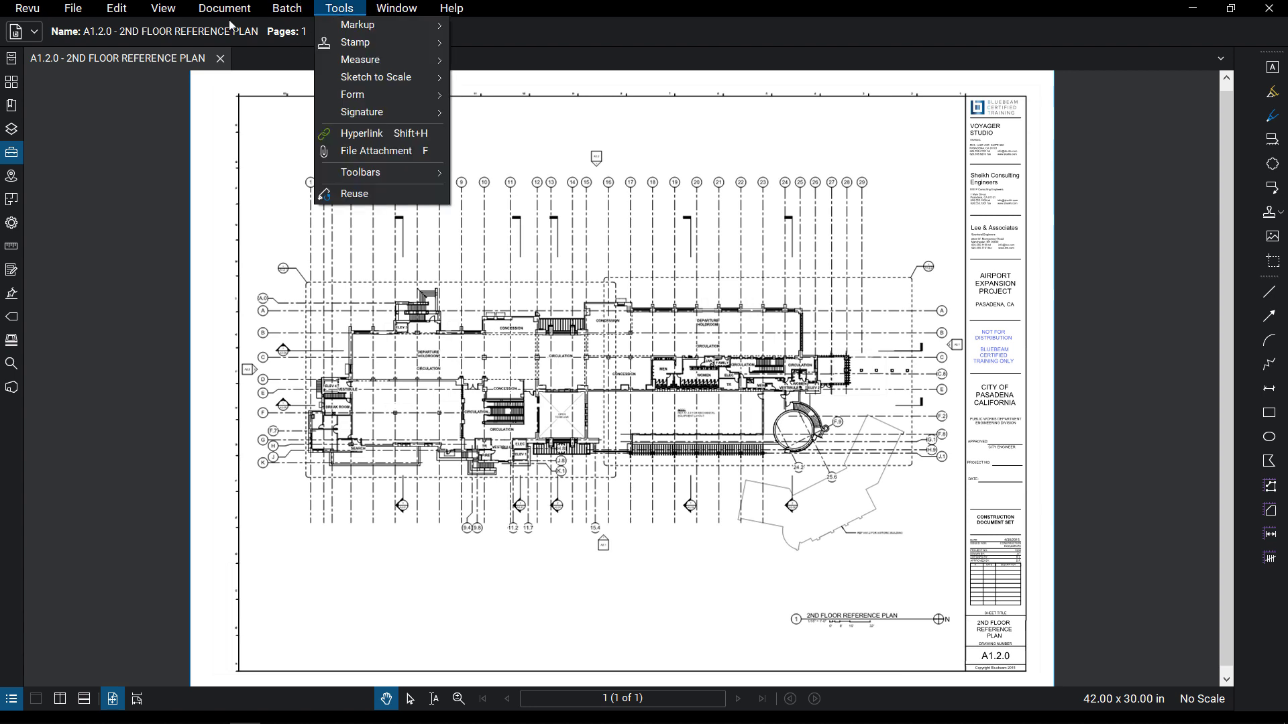
click(342, 11)
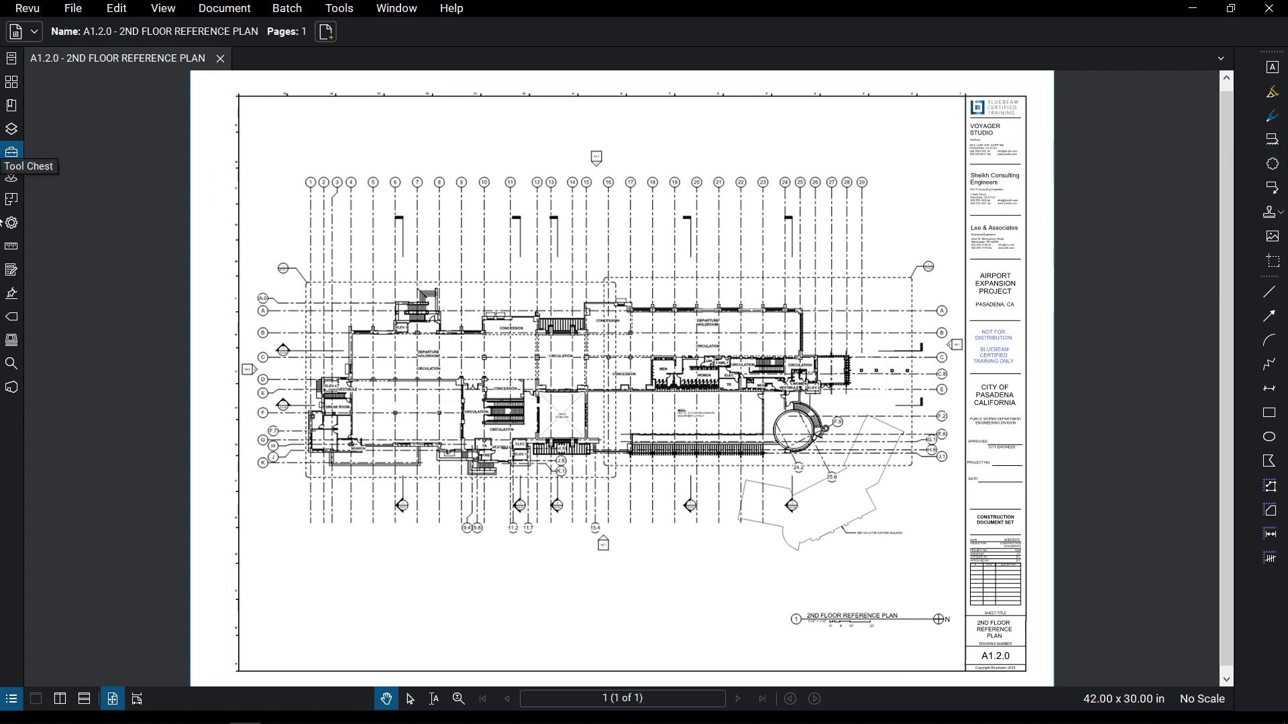
click(11, 195)
click(339, 8)
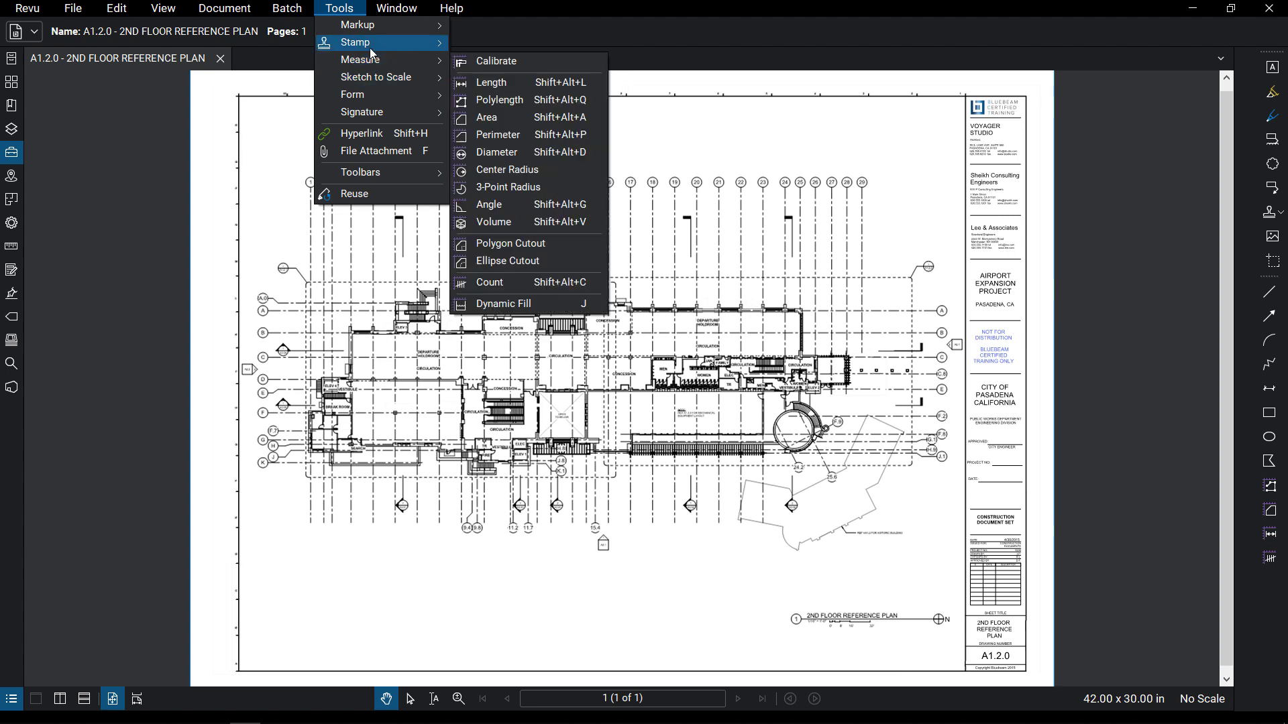
mouse_move(389, 30)
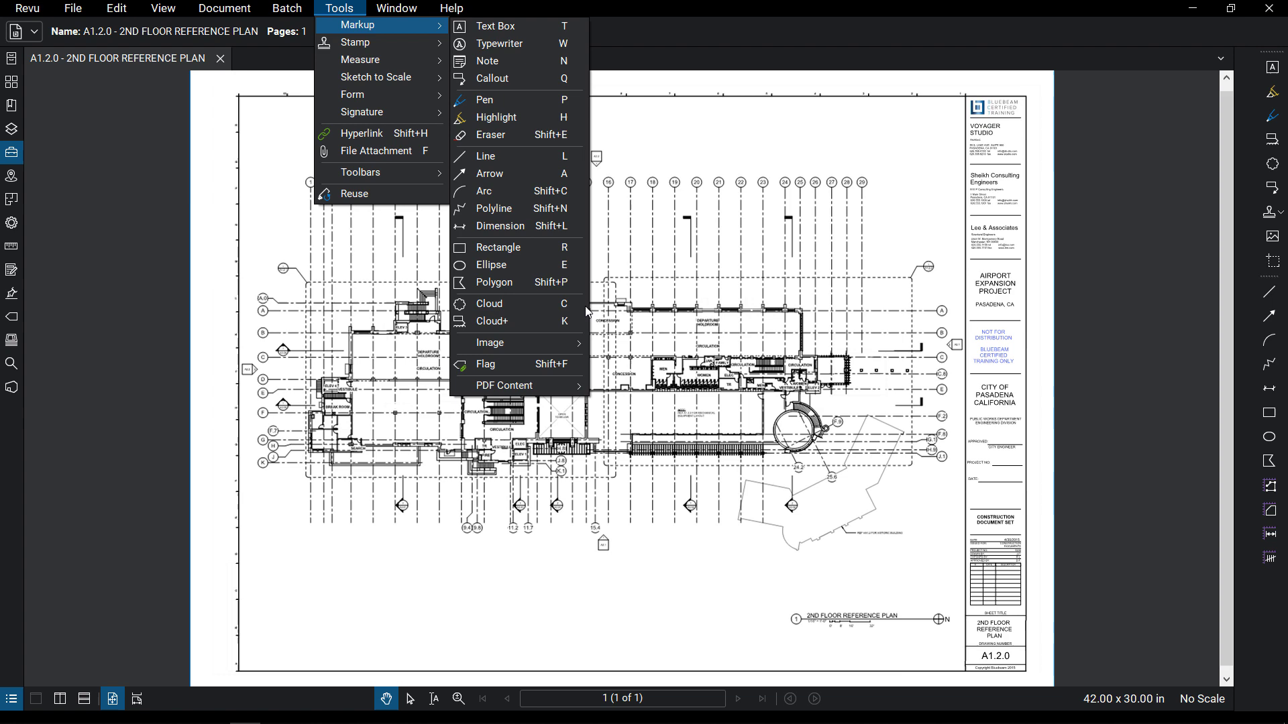
click(545, 311)
key(ctrl+2)
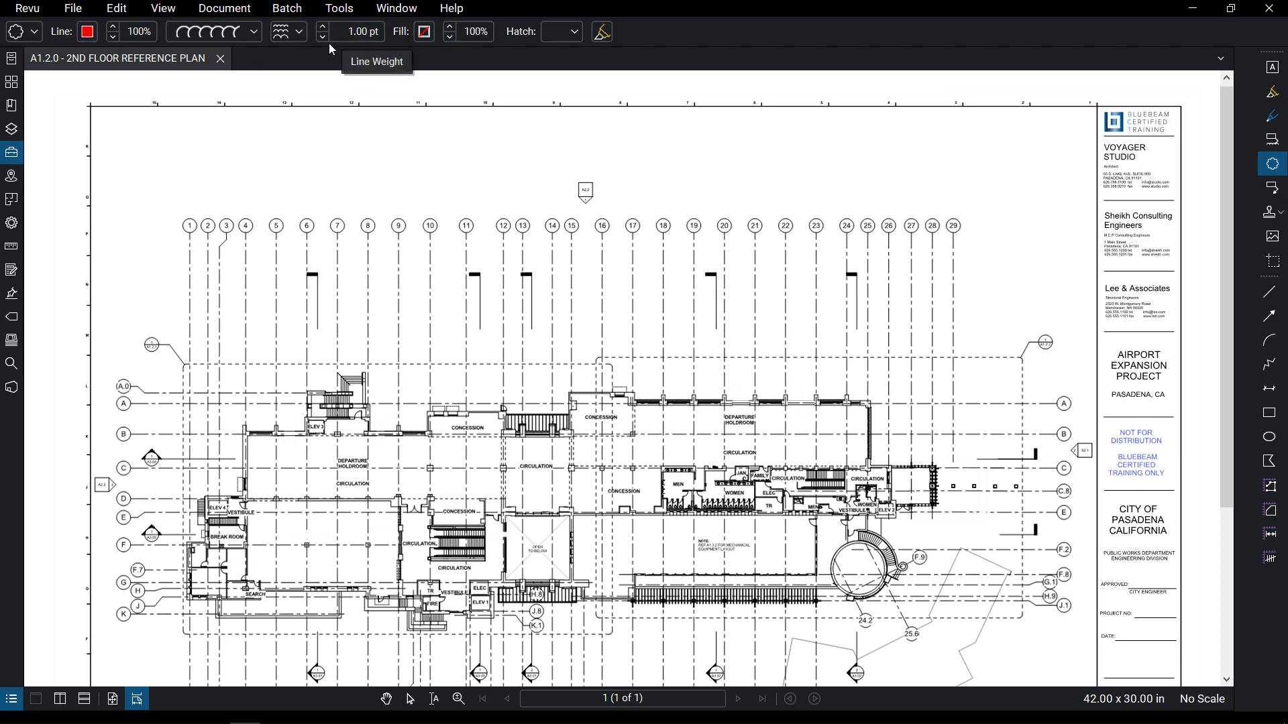
click(32, 33)
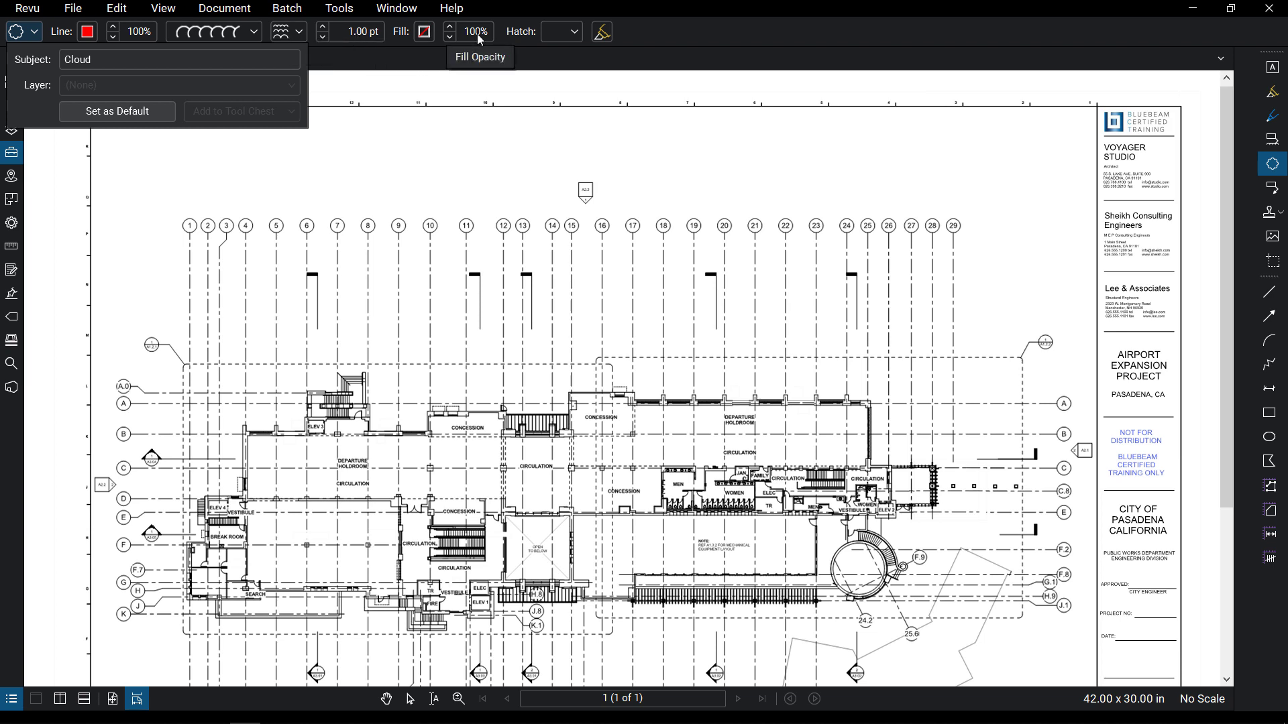
Leave Hatch at None and give the Cloud tool a dark green 1.50 pt outline
click(578, 33)
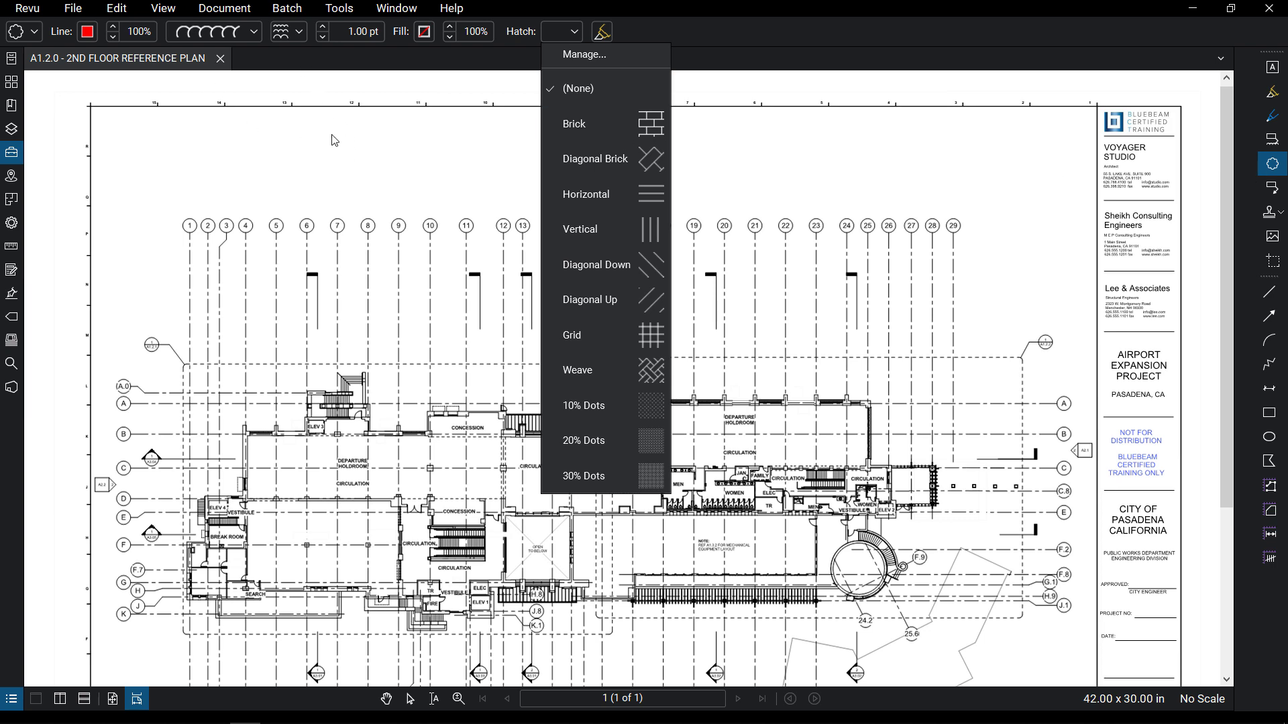
click(88, 31)
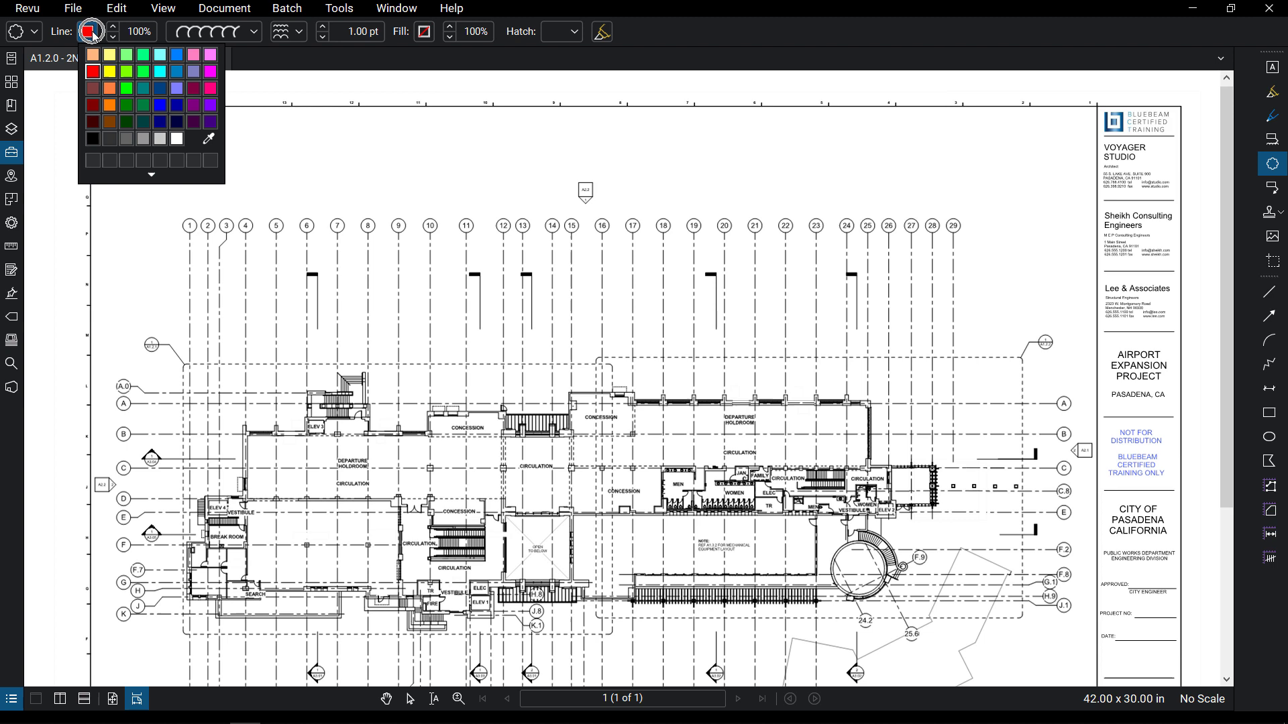
click(124, 104)
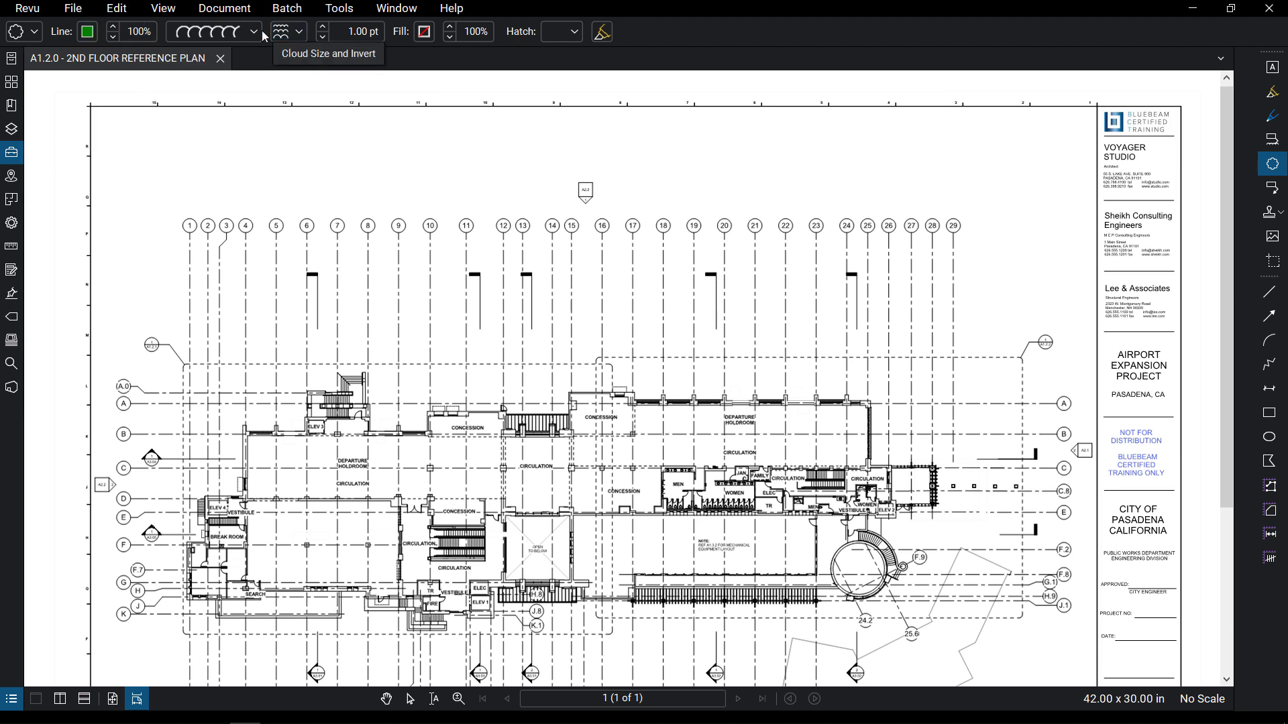
click(323, 28)
click(323, 28)
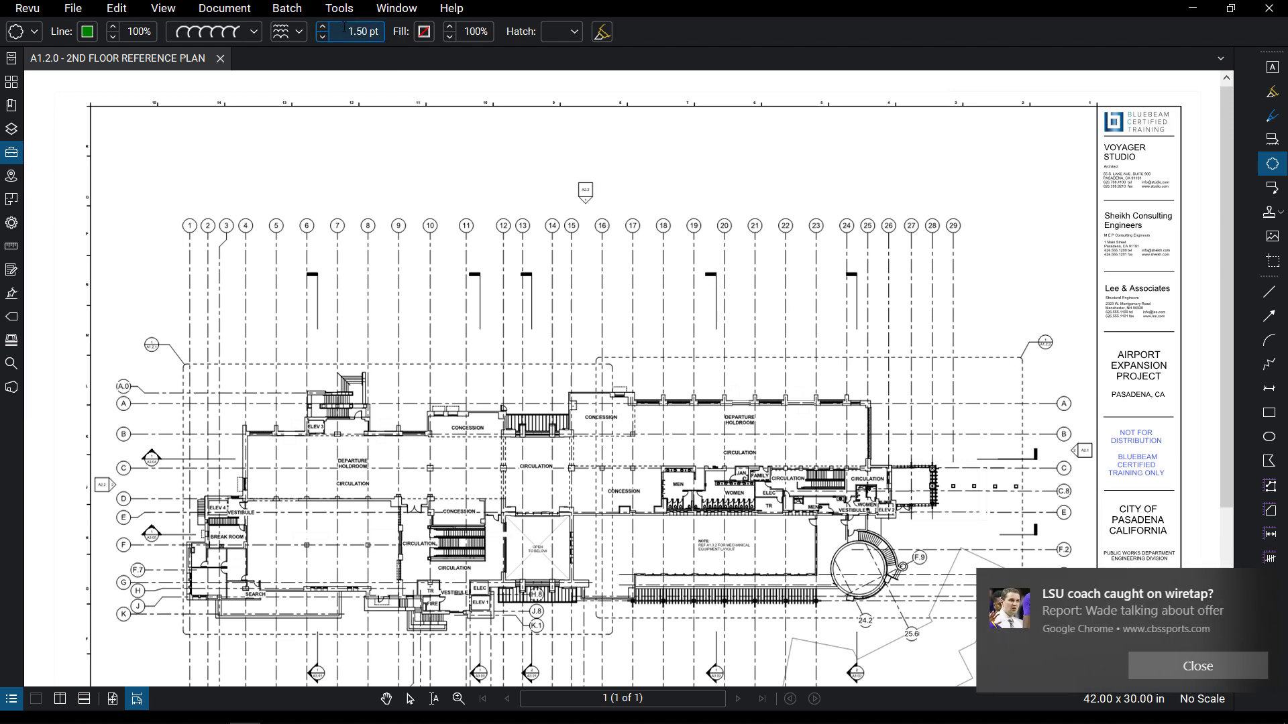
click(379, 32)
click(298, 31)
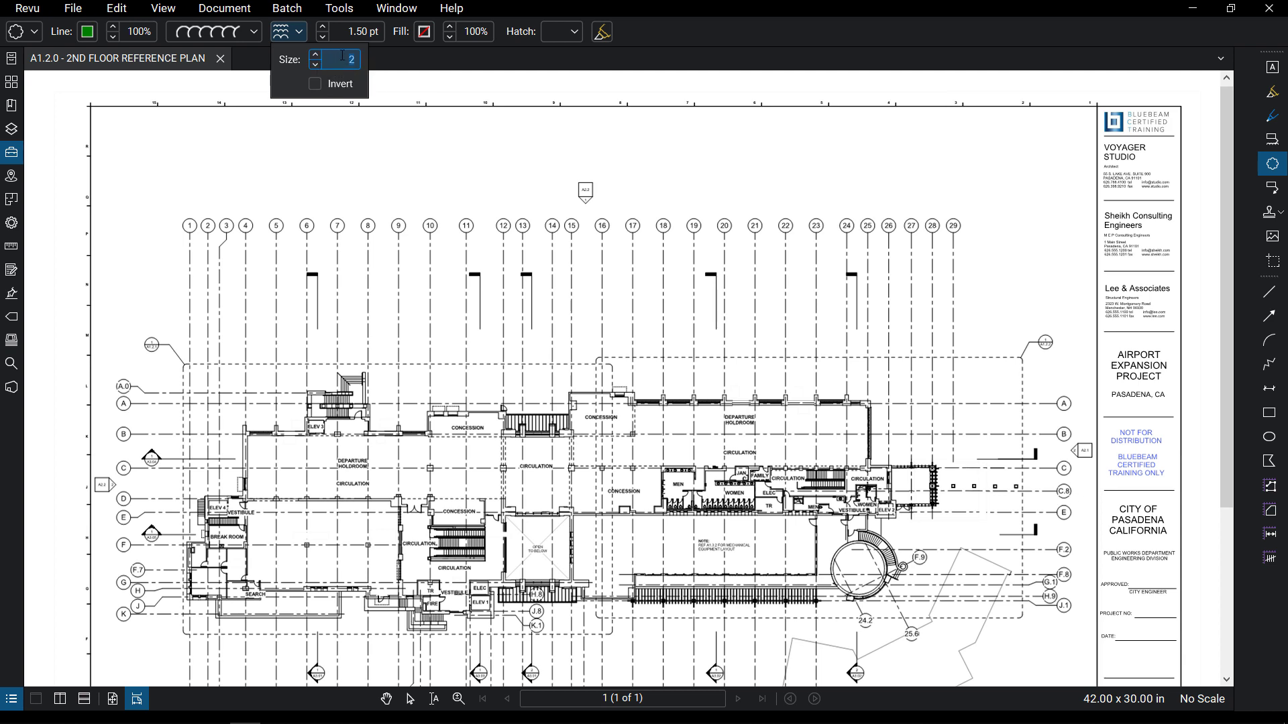
click(574, 446)
Draw a closed four-corner green cloud between gridlines 10 and 15, then zoom in on it
click(430, 267)
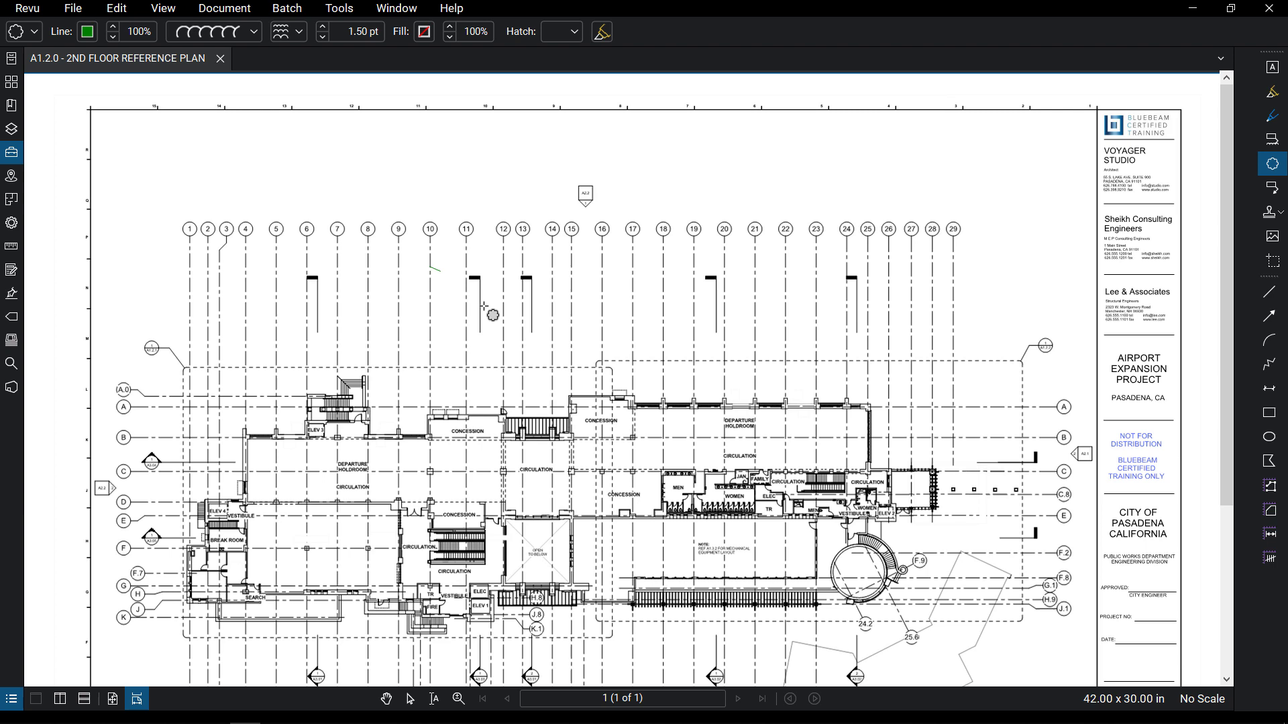
click(565, 265)
click(565, 381)
click(427, 386)
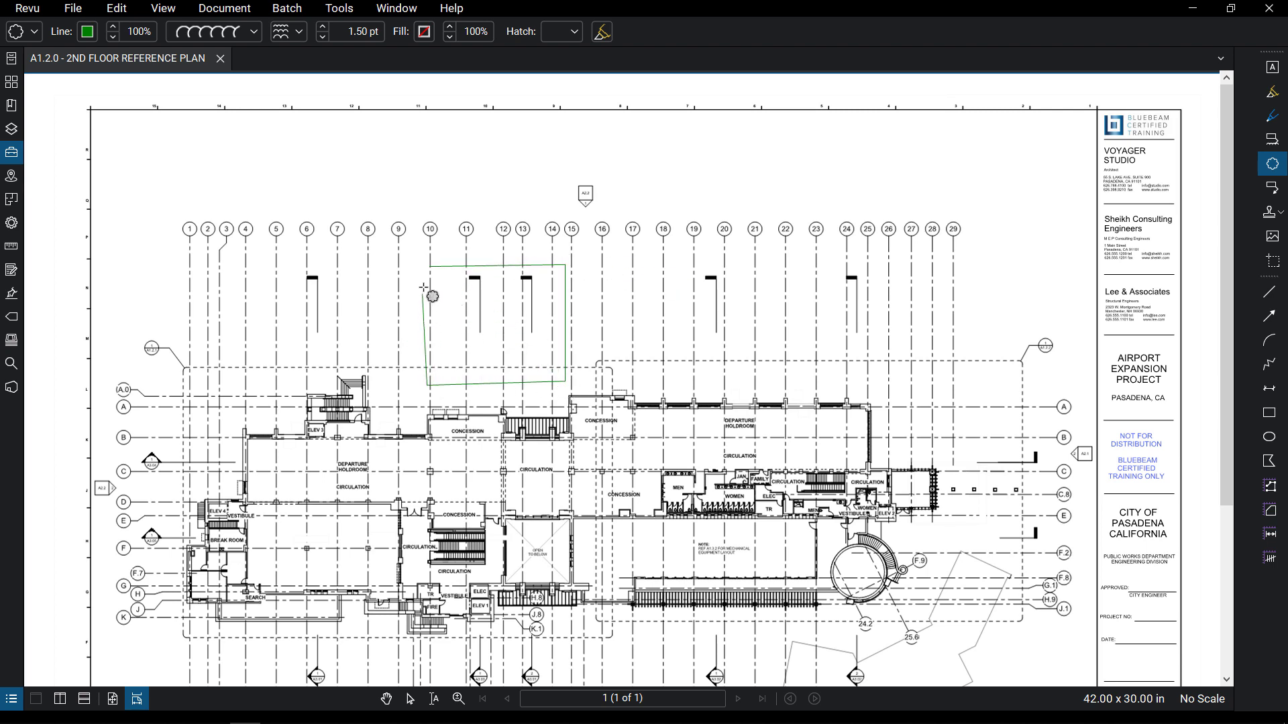
click(429, 271)
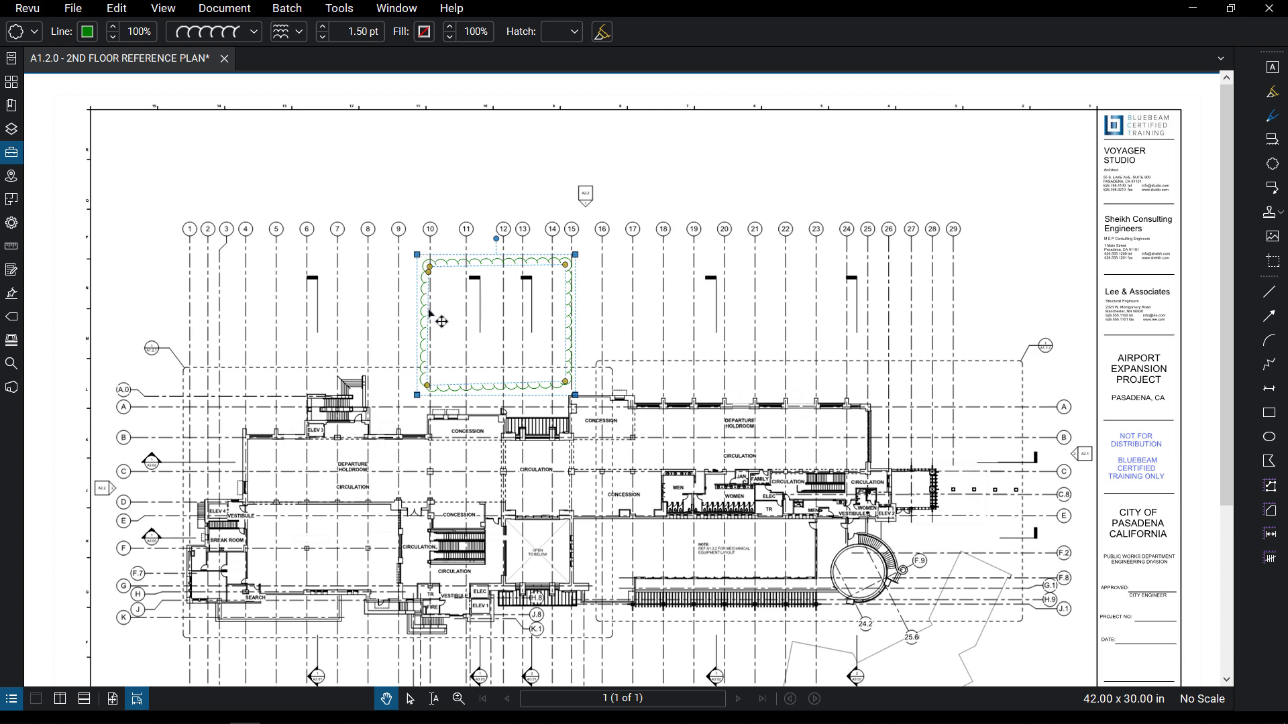
key(z)
click(484, 320)
click(617, 373)
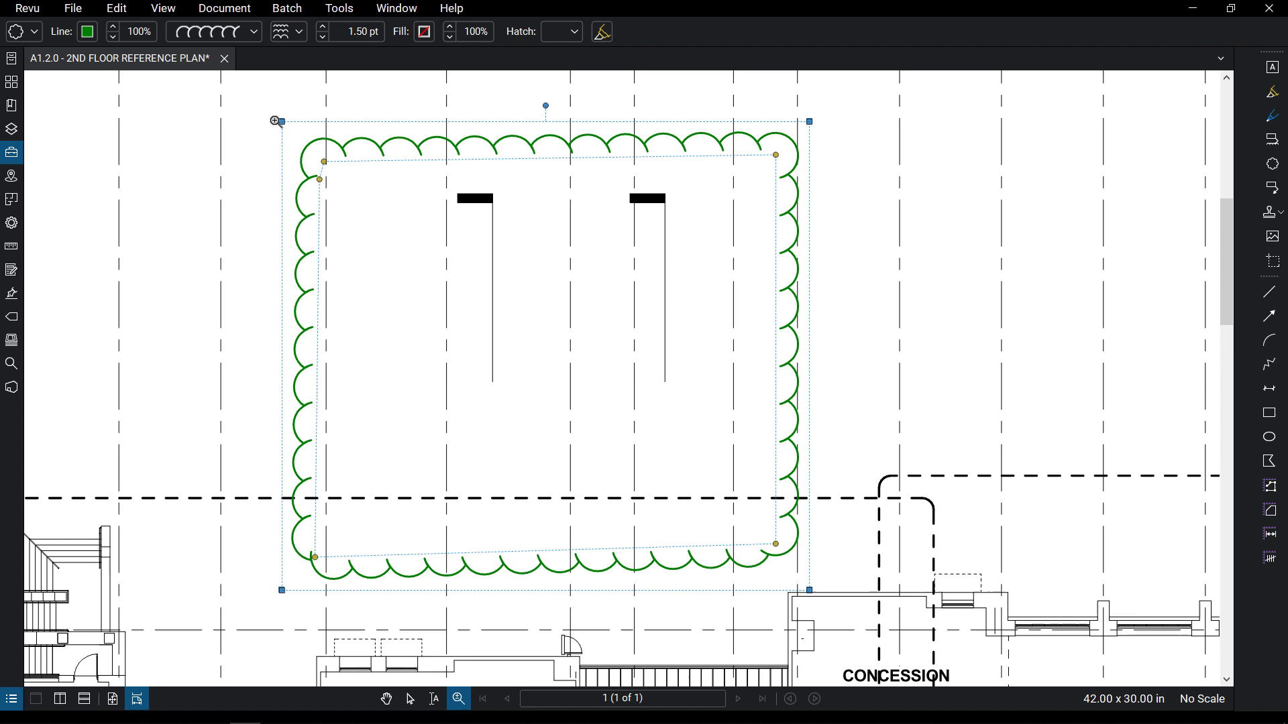
Recolour the gridline 10–15 cloud's outline from dark green to pink, then view the plan to its right
click(95, 33)
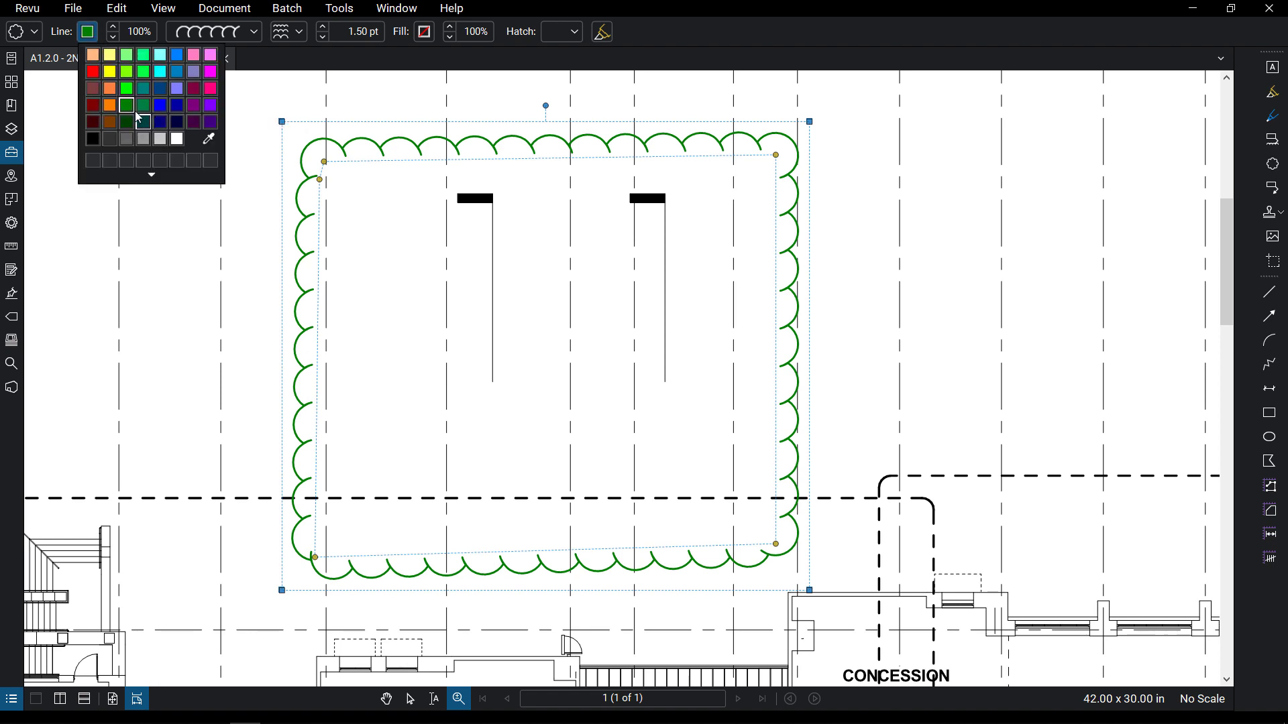
click(143, 73)
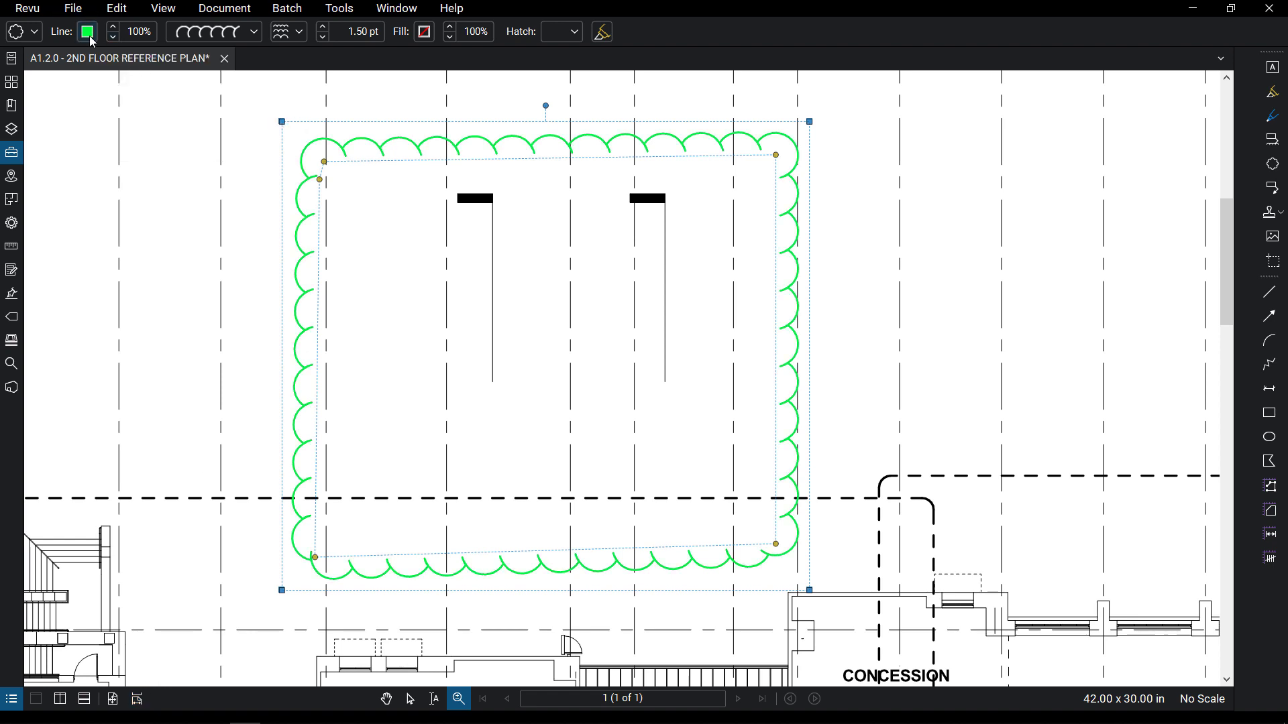
click(87, 31)
click(210, 88)
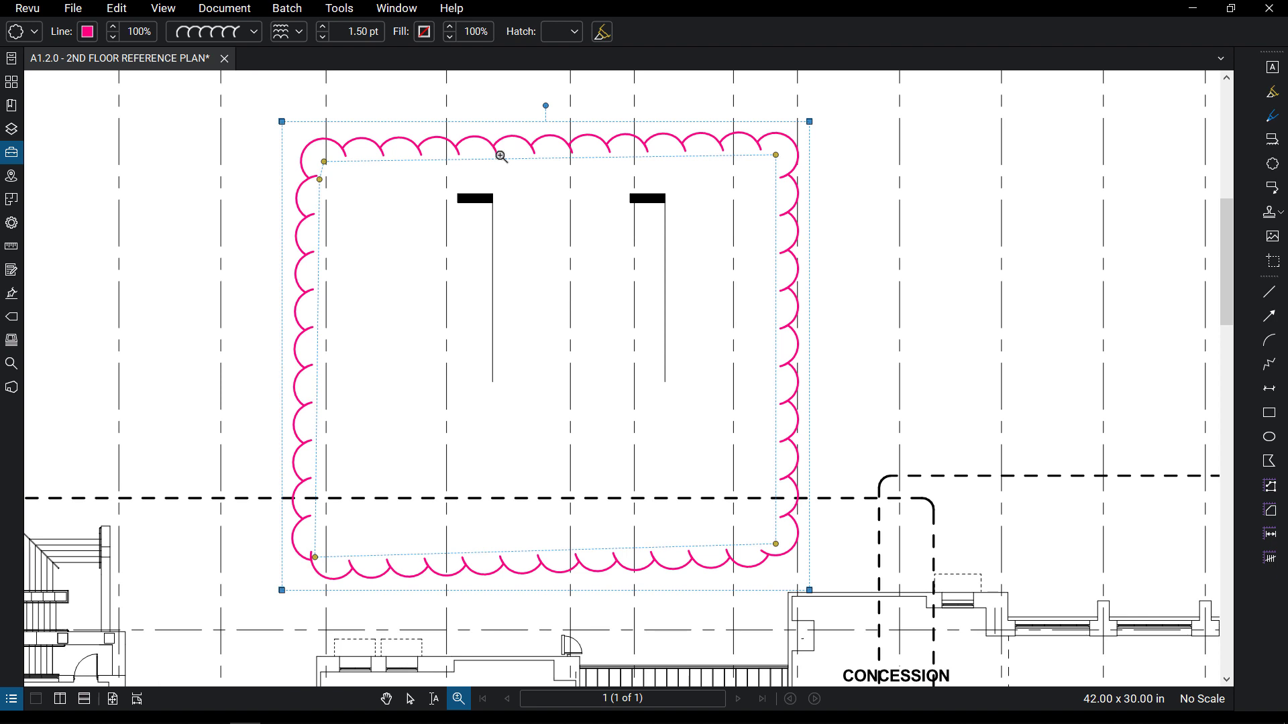
key(ctrl)
scroll(676, 305, down, 3)
click(835, 224)
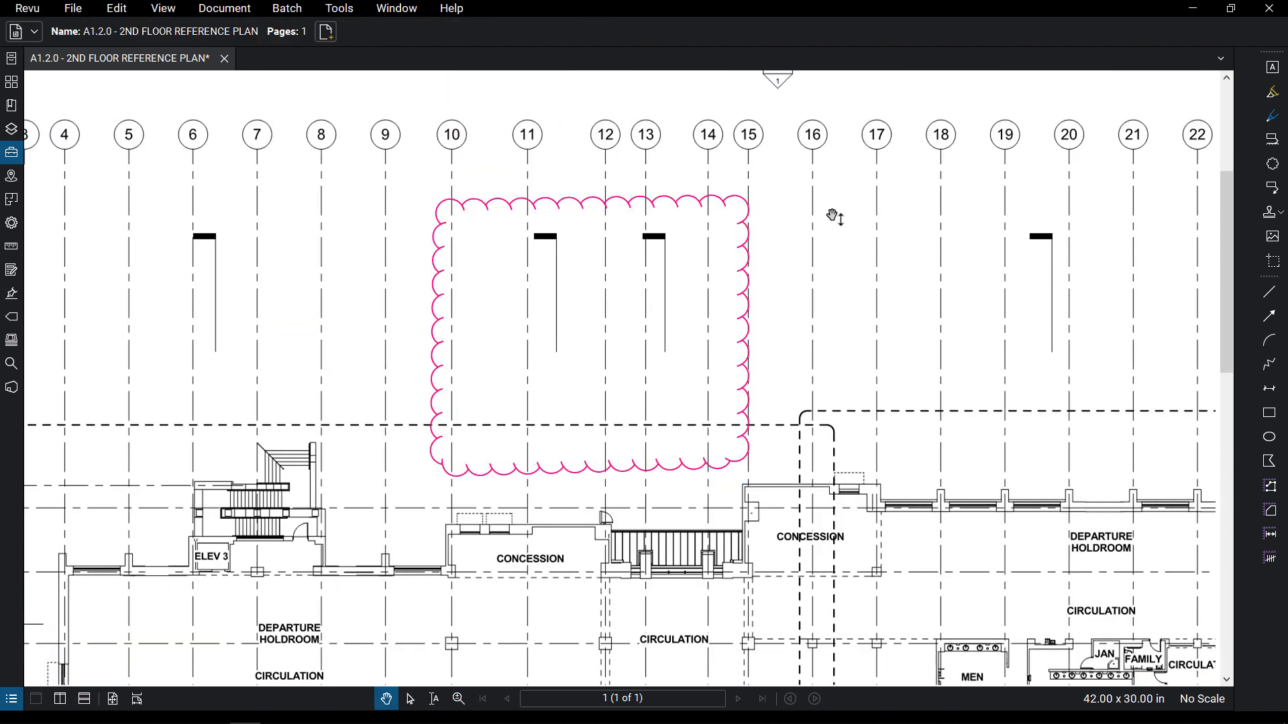
click(749, 210)
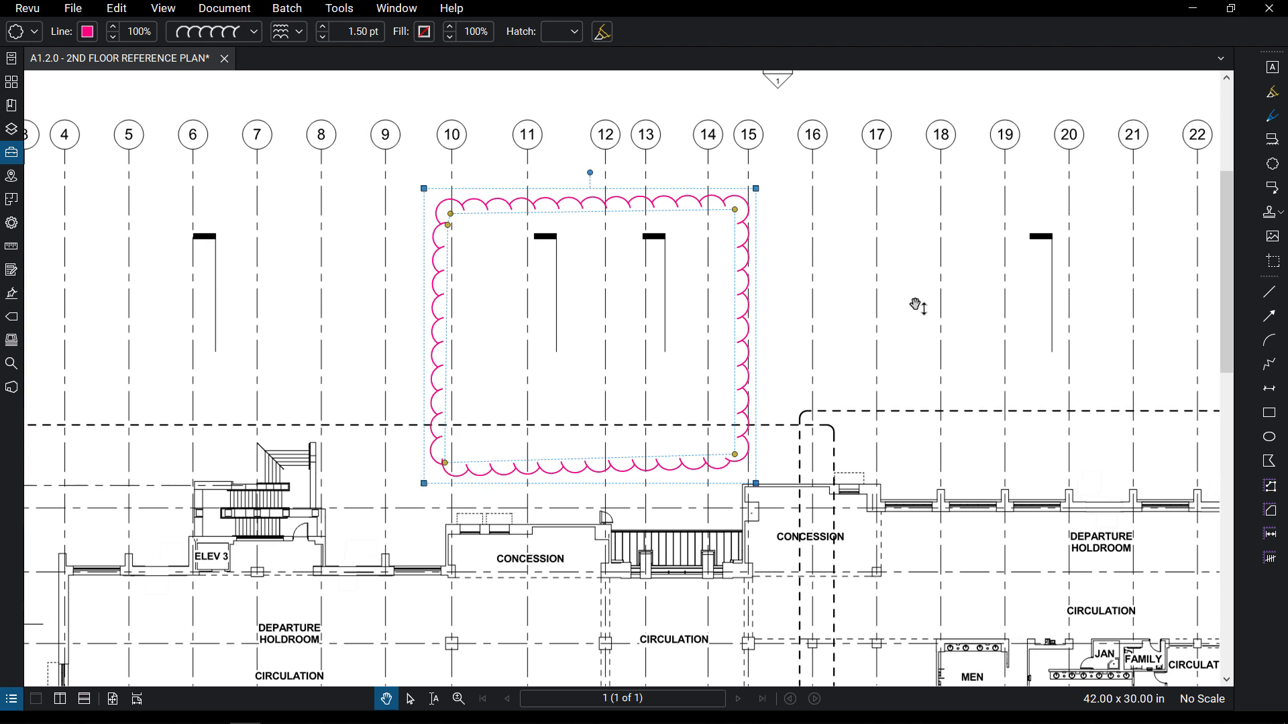
drag(804, 277, 627, 269)
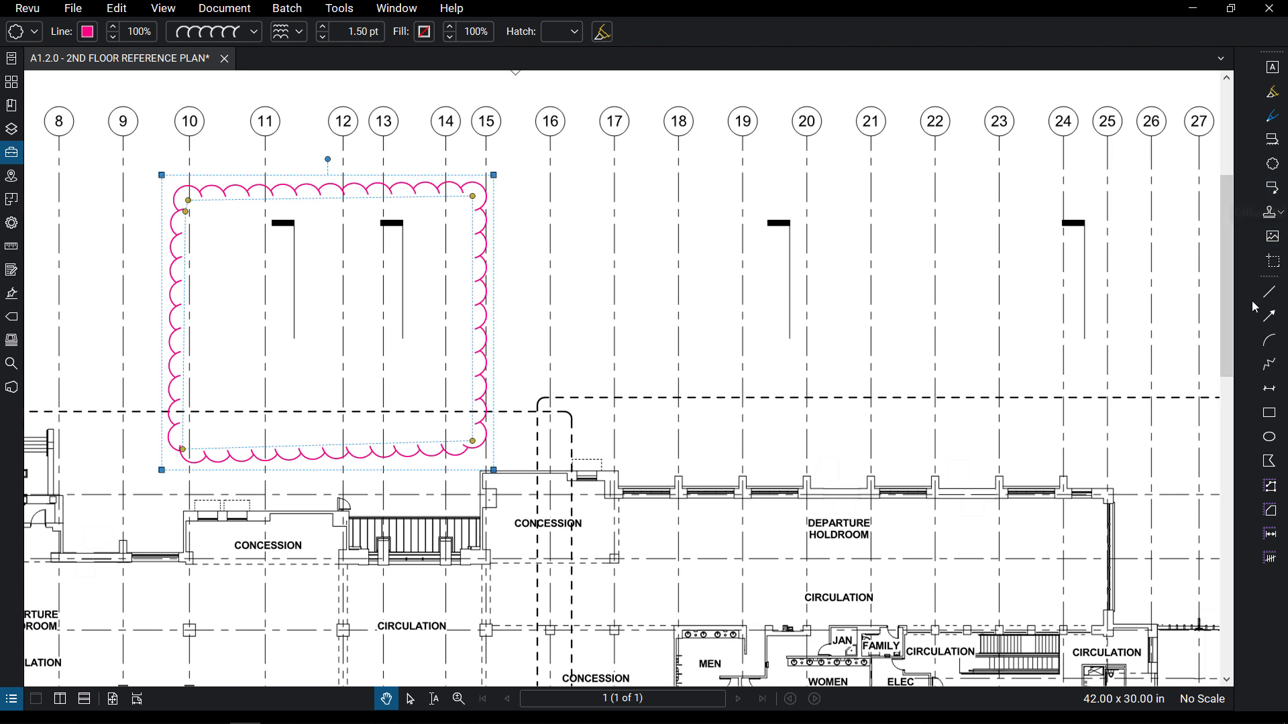
Try a dragged Cloud+ around gridlines 16–21, then cancel the unfinished markup
click(339, 8)
click(496, 324)
key(k)
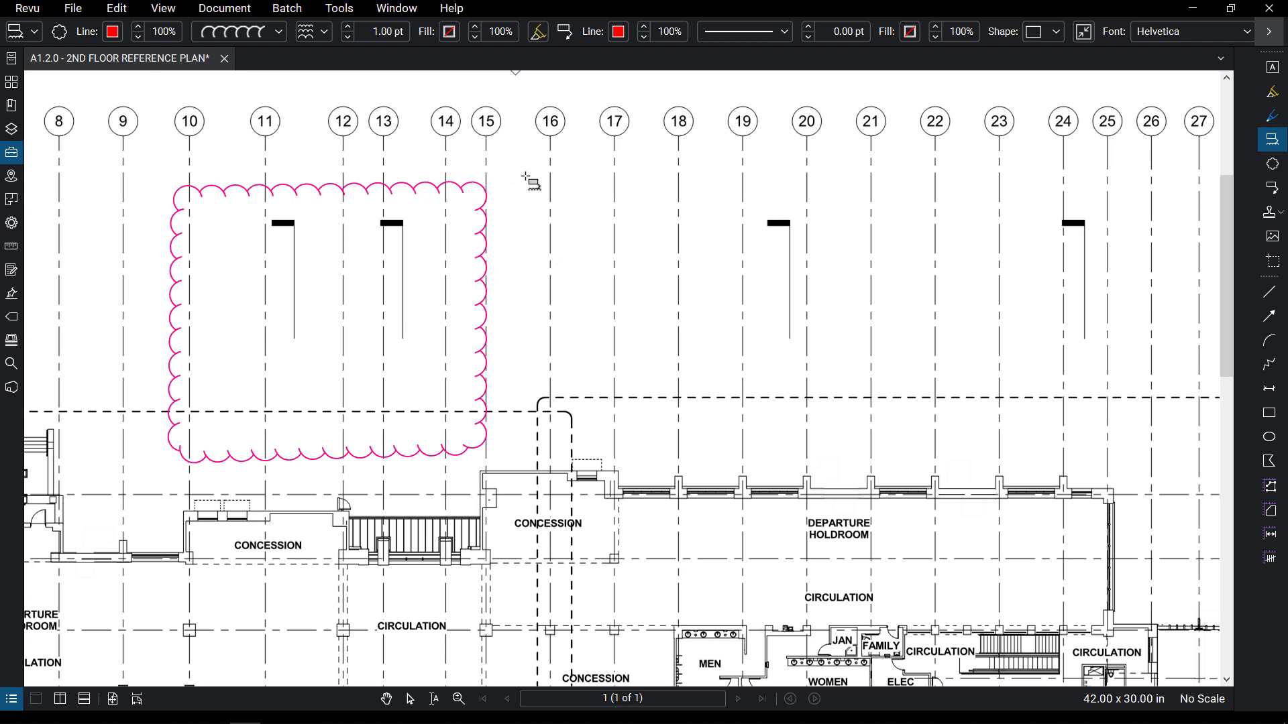
drag(513, 175, 880, 467)
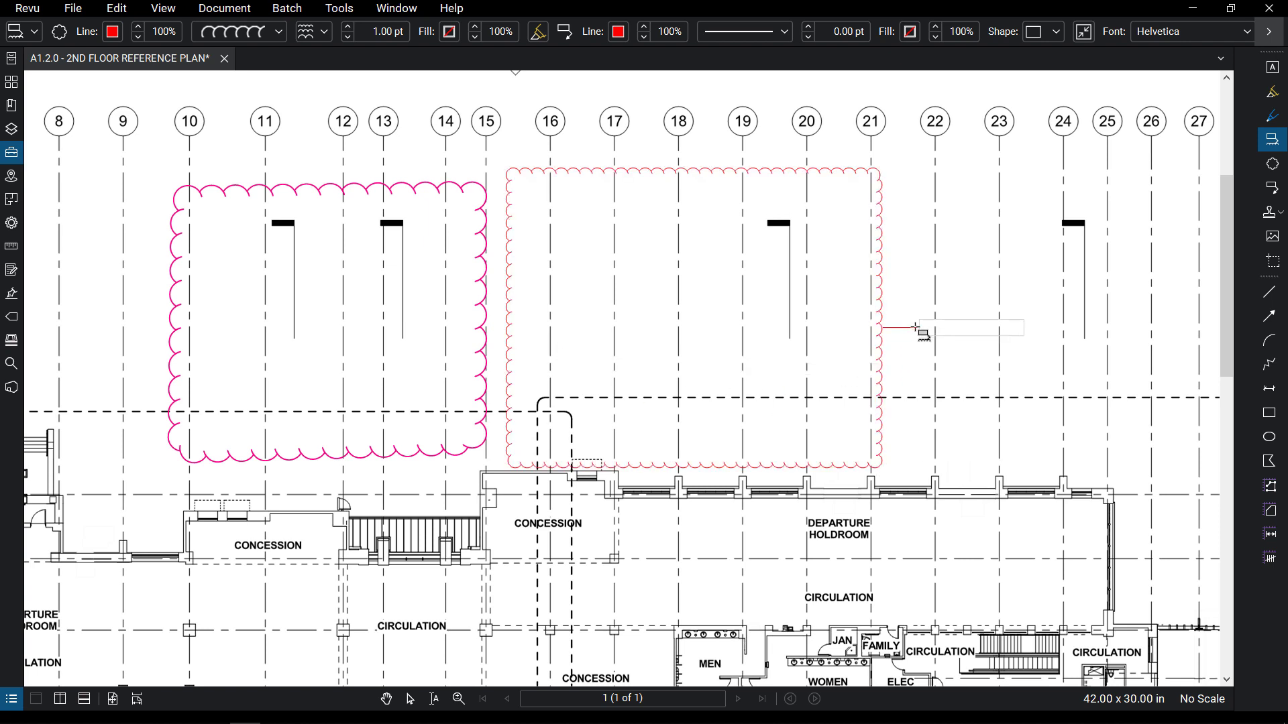
key(Escape)
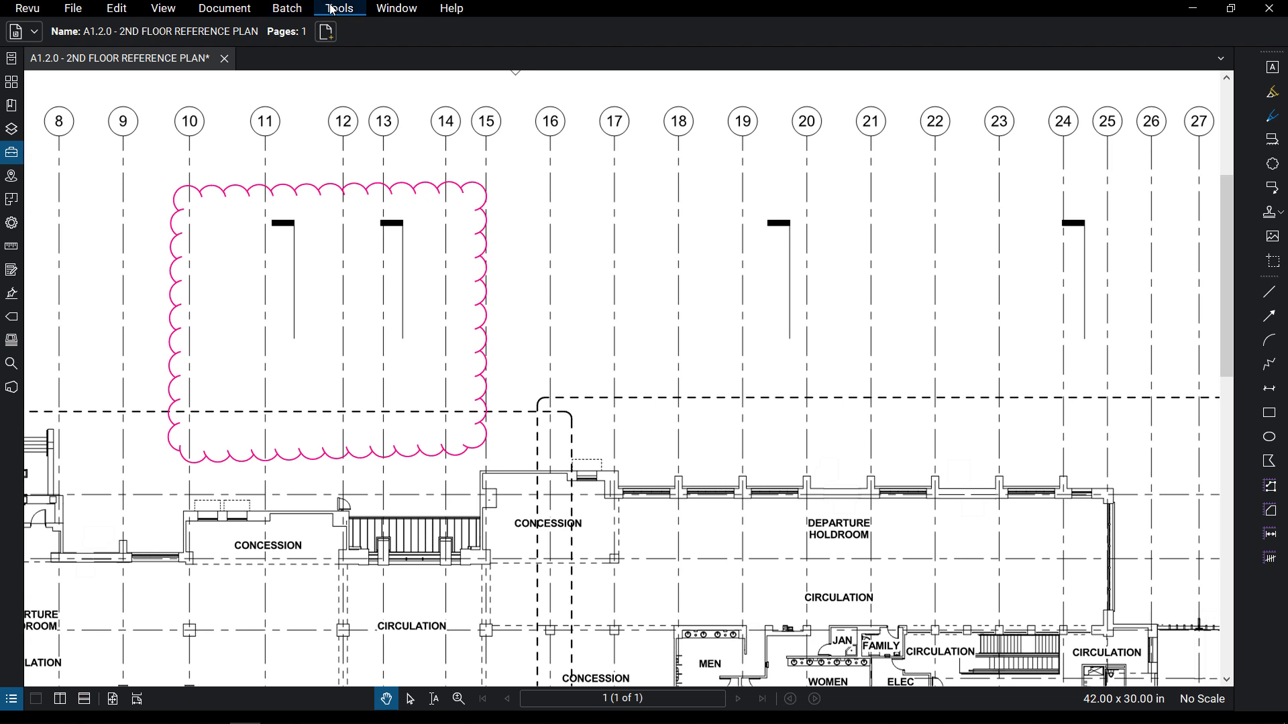
Draw a five-corner Cloud+ outline around gridlines 16–21, closing it at the start point
key(c)
click(560, 195)
click(870, 181)
click(917, 398)
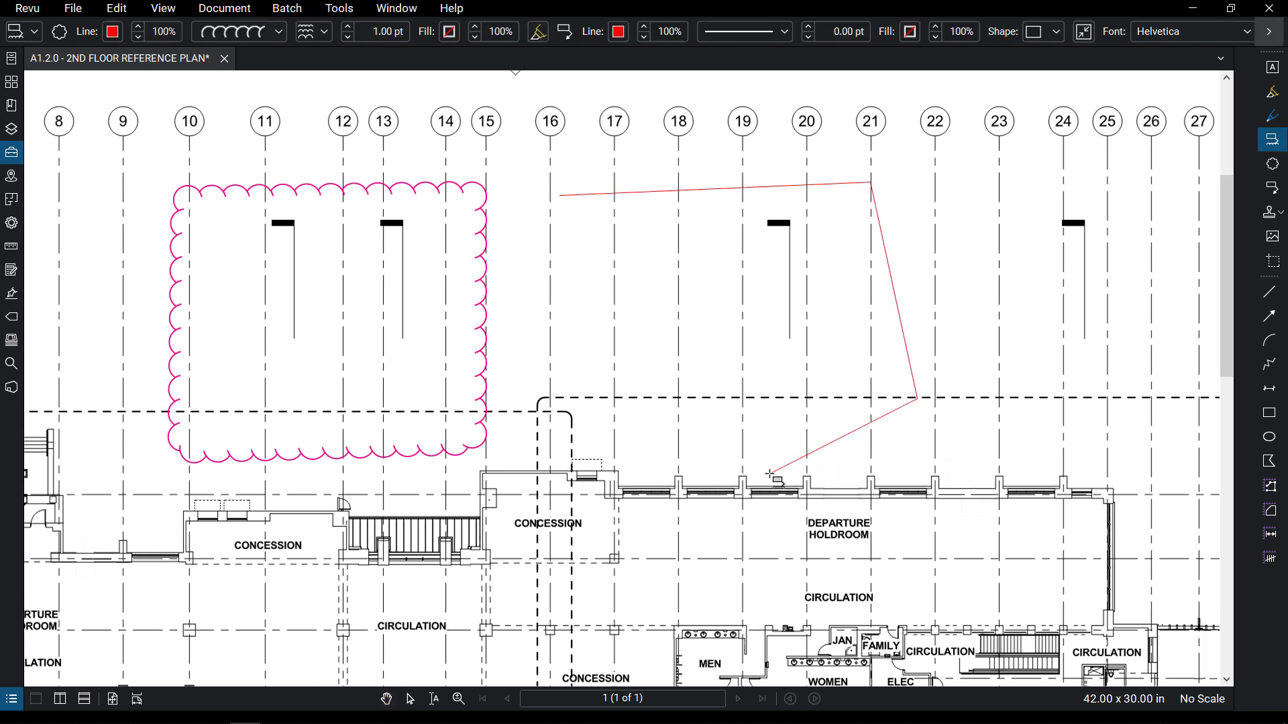
click(770, 473)
click(577, 360)
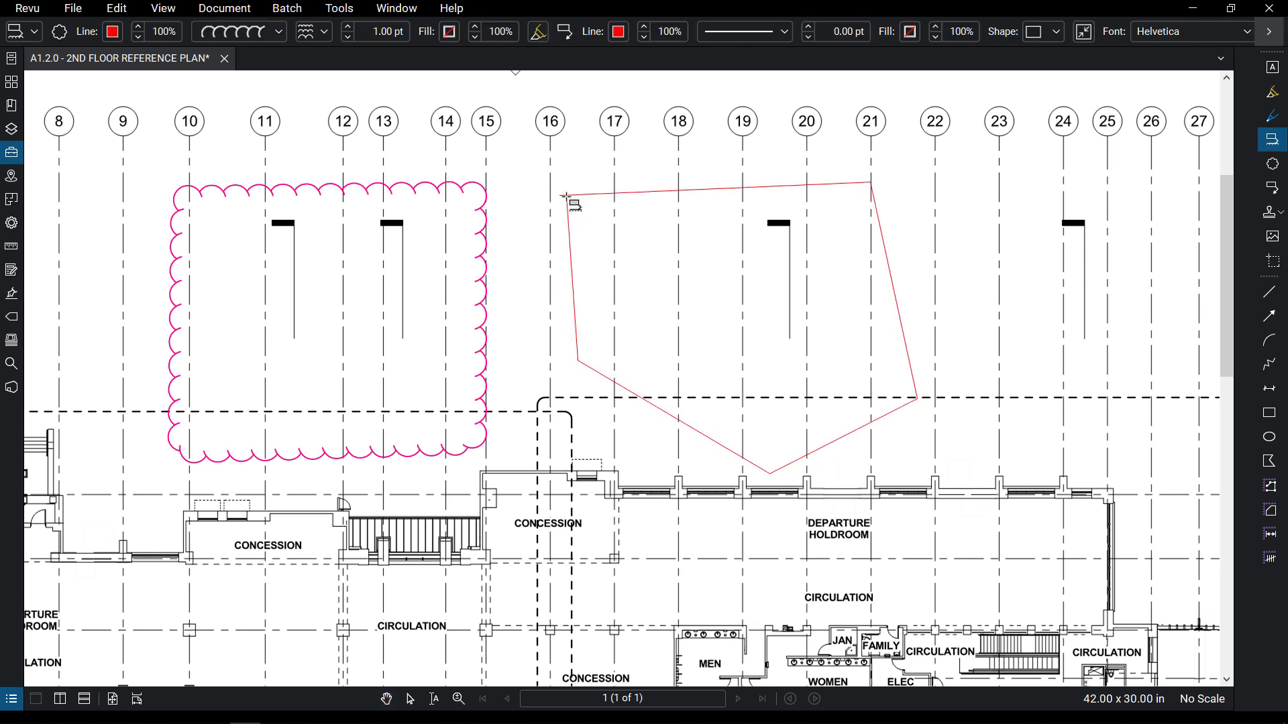
click(564, 195)
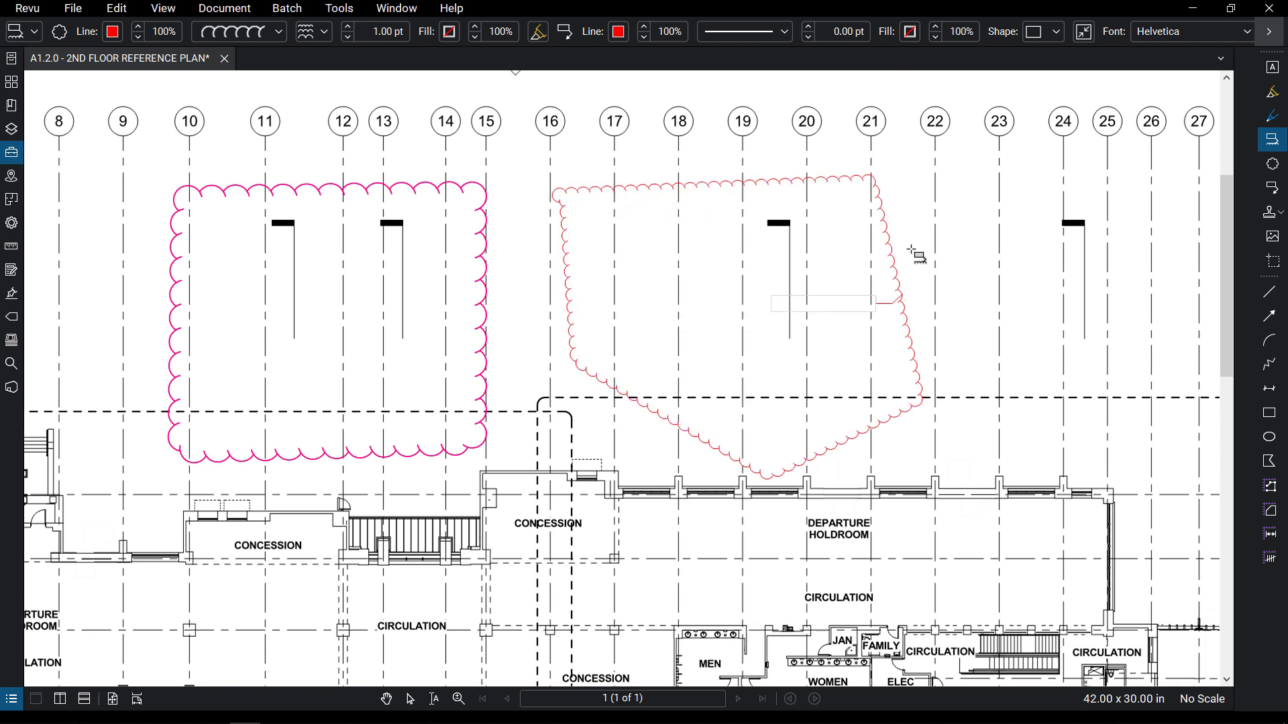
Place the cloud's callout leader and an empty text box to the right
click(669, 319)
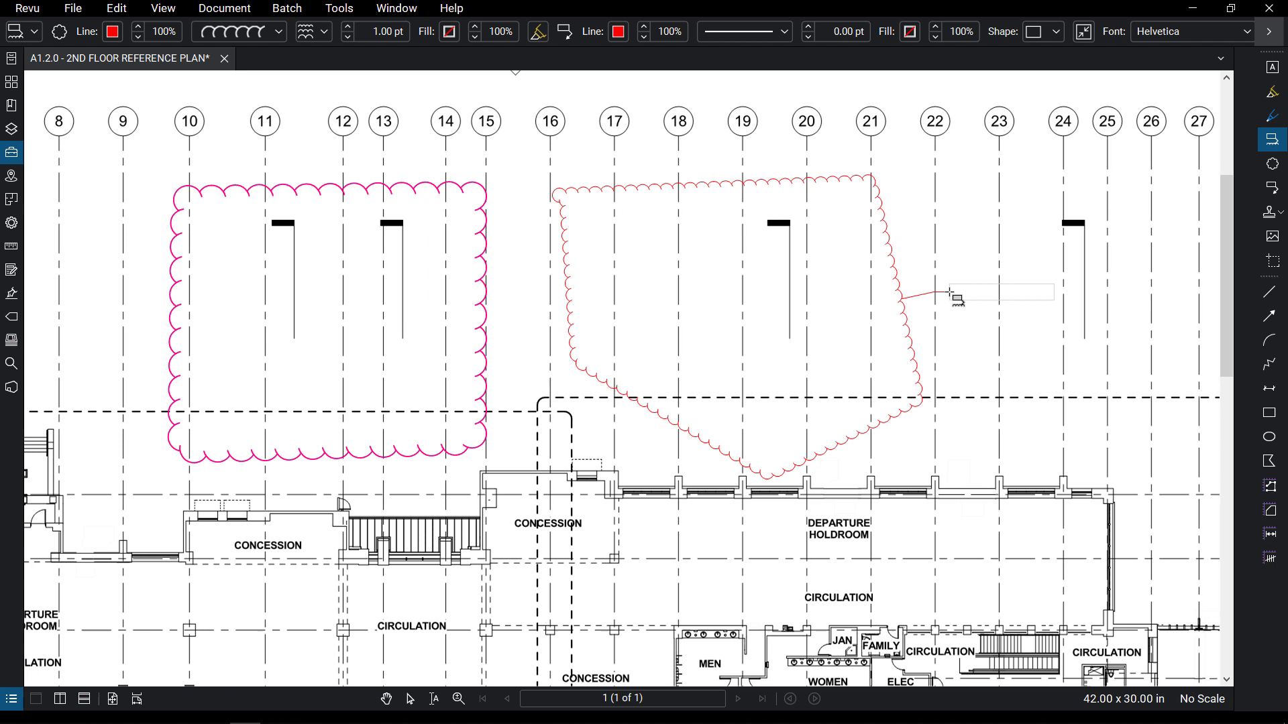
key(Escape)
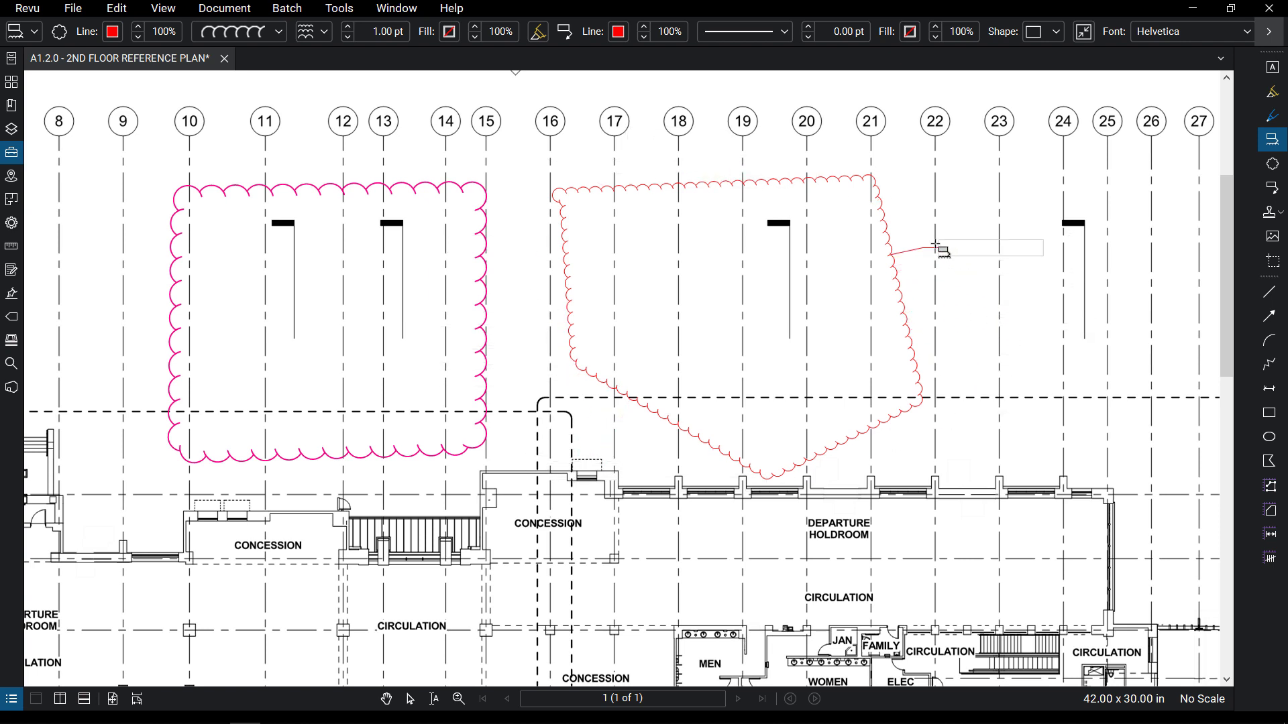
key(Escape)
scroll(1064, 255, up, 4)
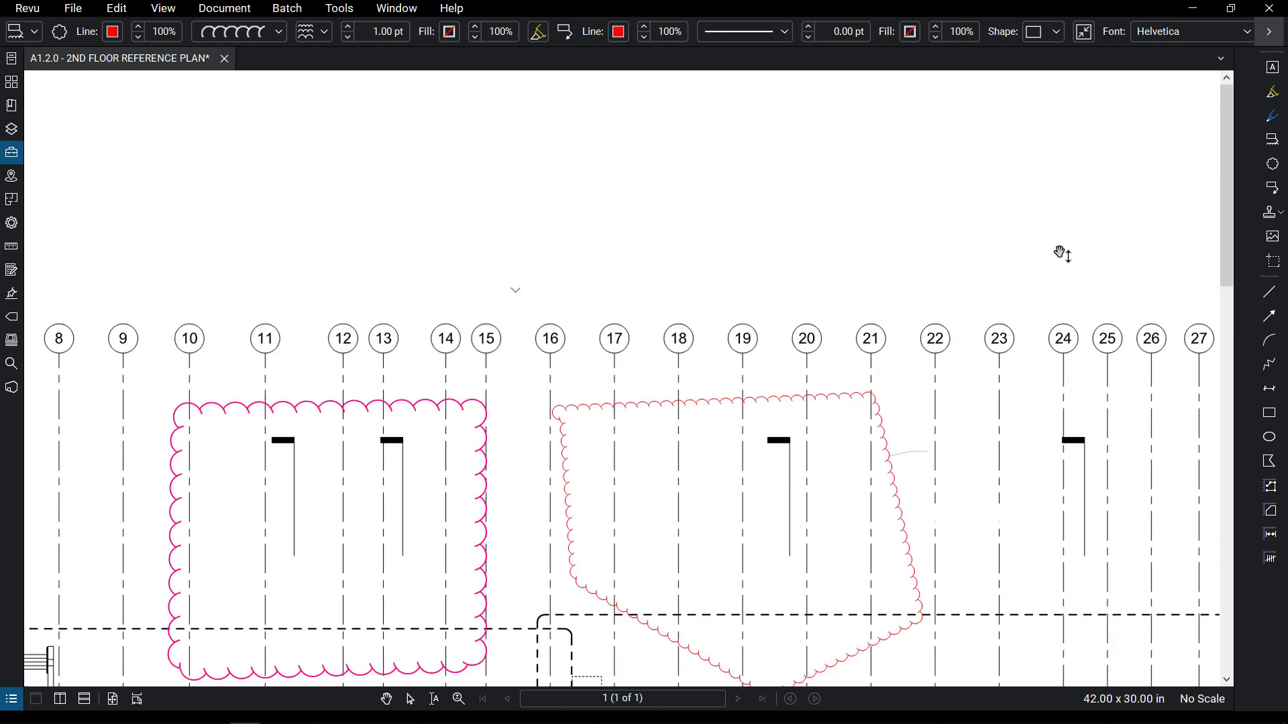
scroll(1025, 381, down, 3)
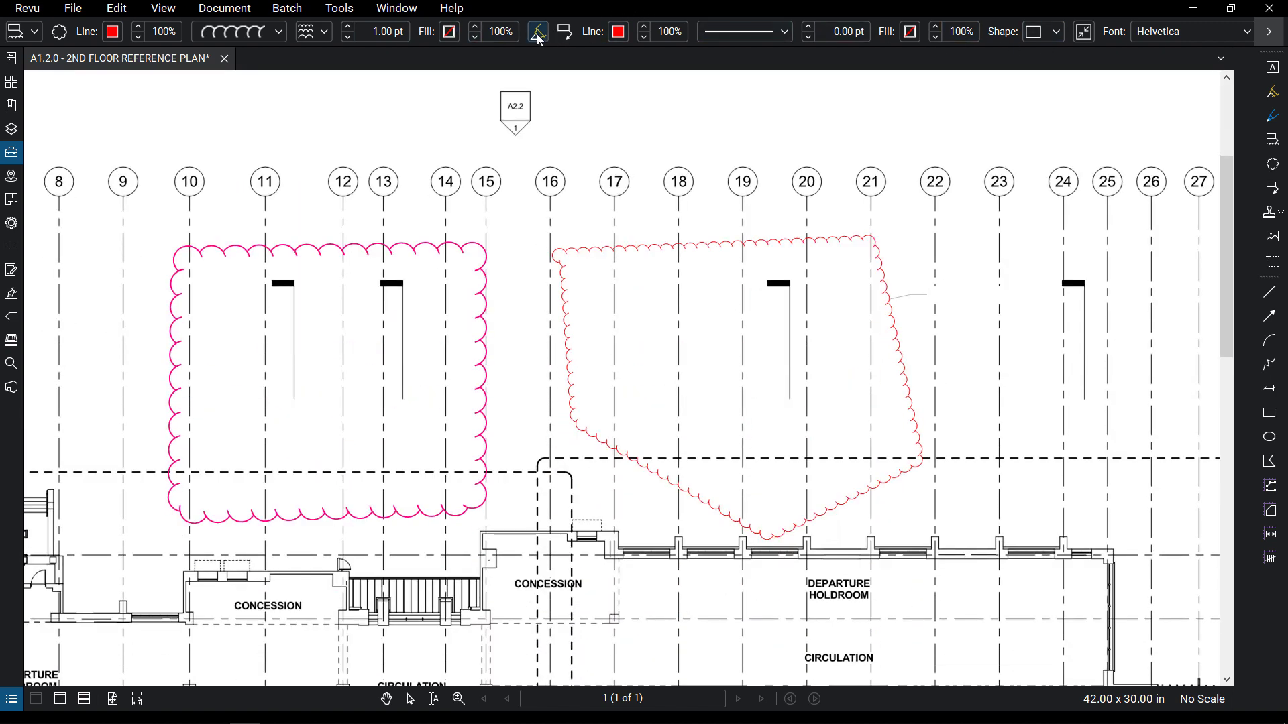
Give the cloud's text box a 4 pt border and stretch it over gridlines 22–25
click(575, 39)
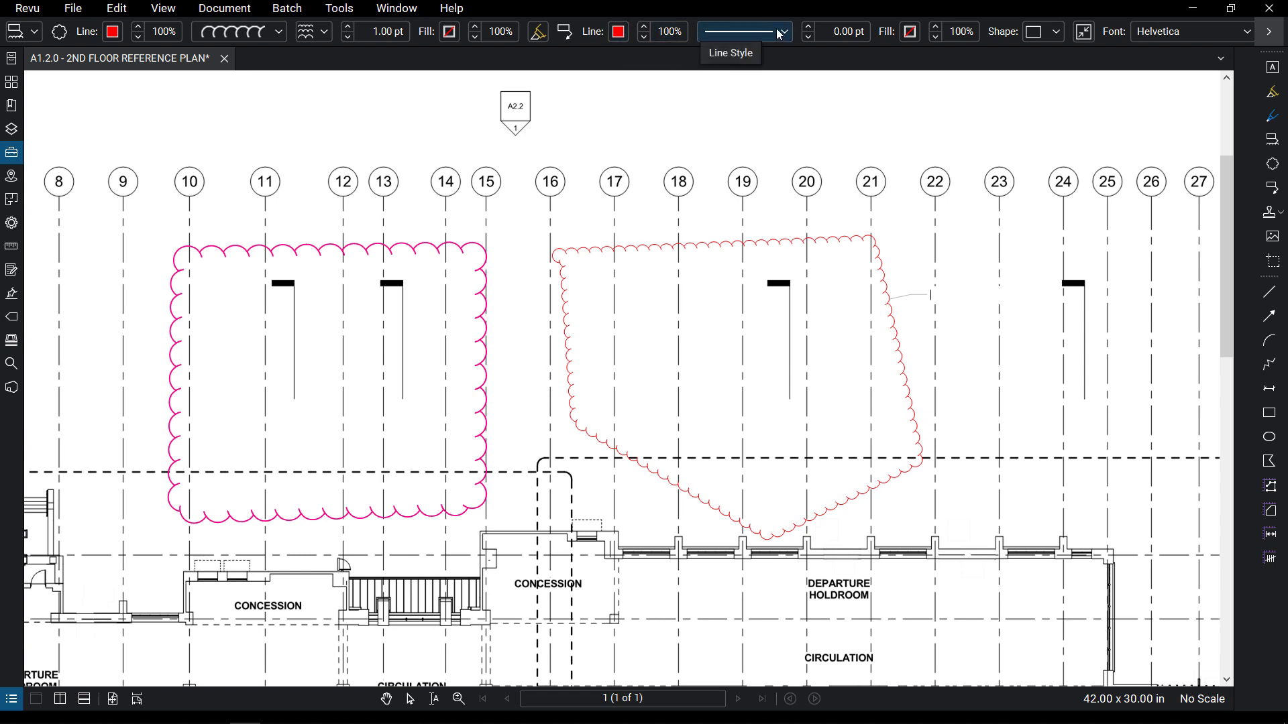
click(836, 38)
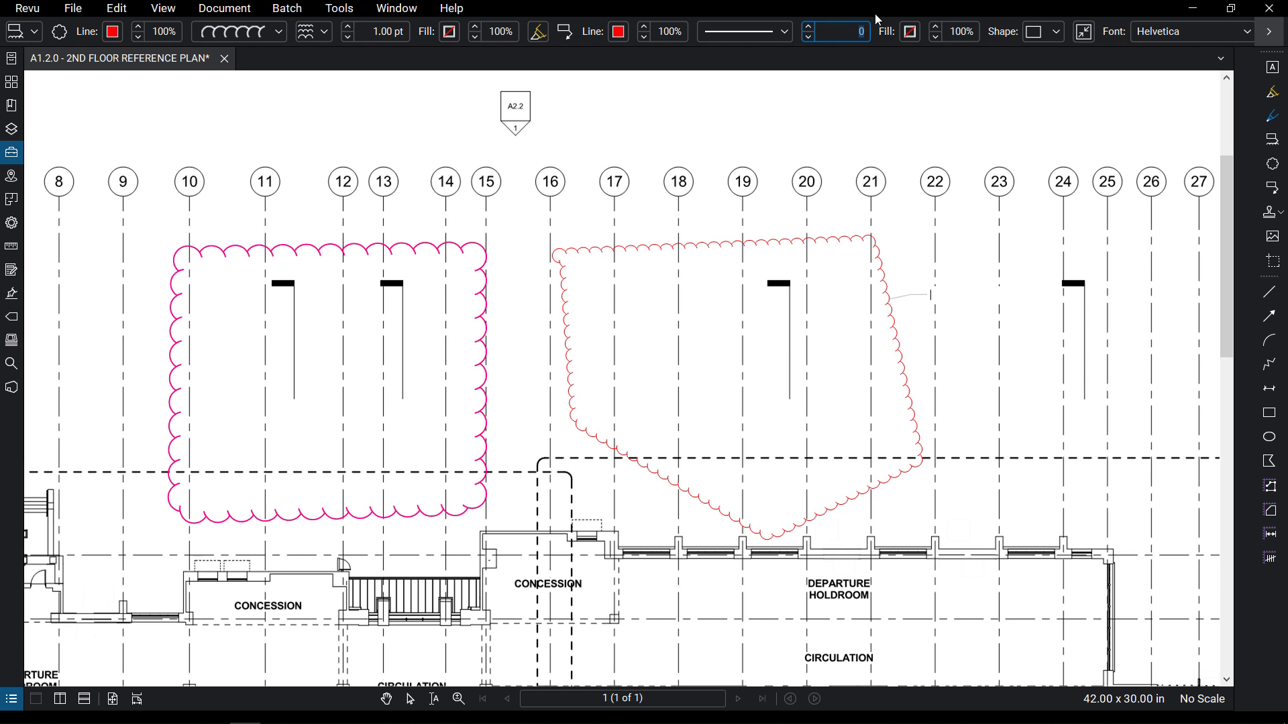
text(4)
key(Return)
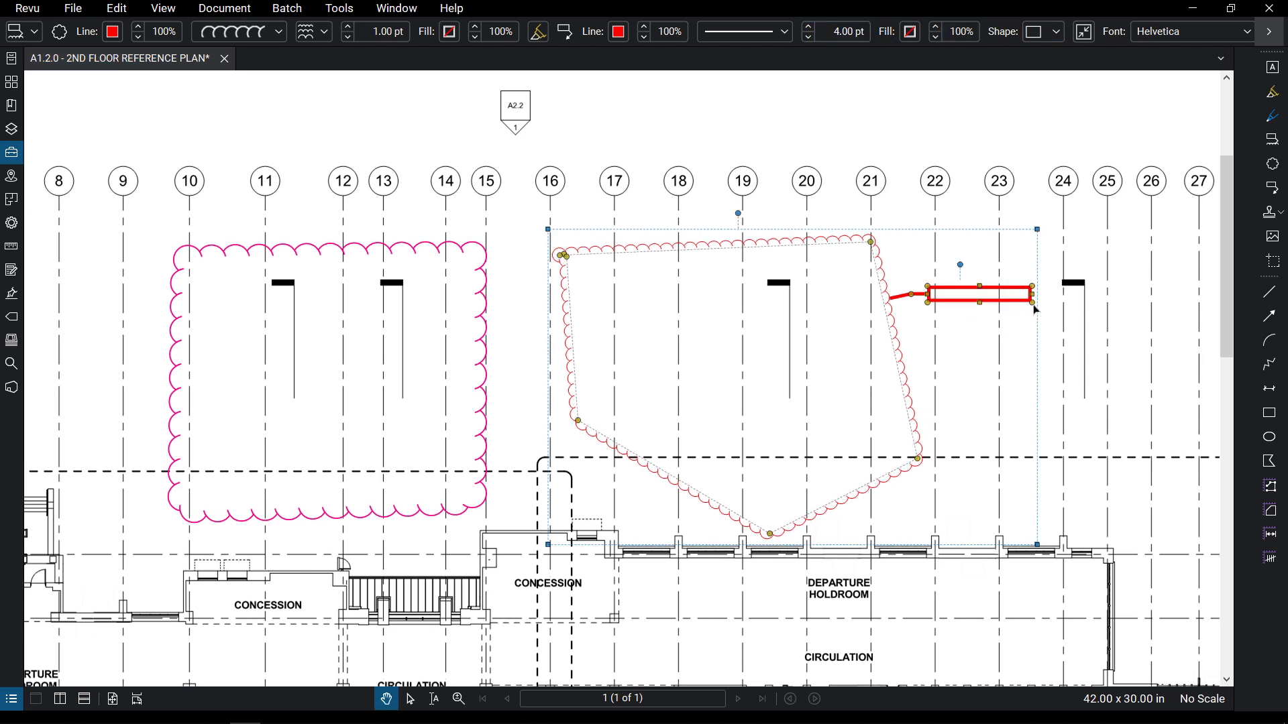
drag(1034, 304, 1116, 374)
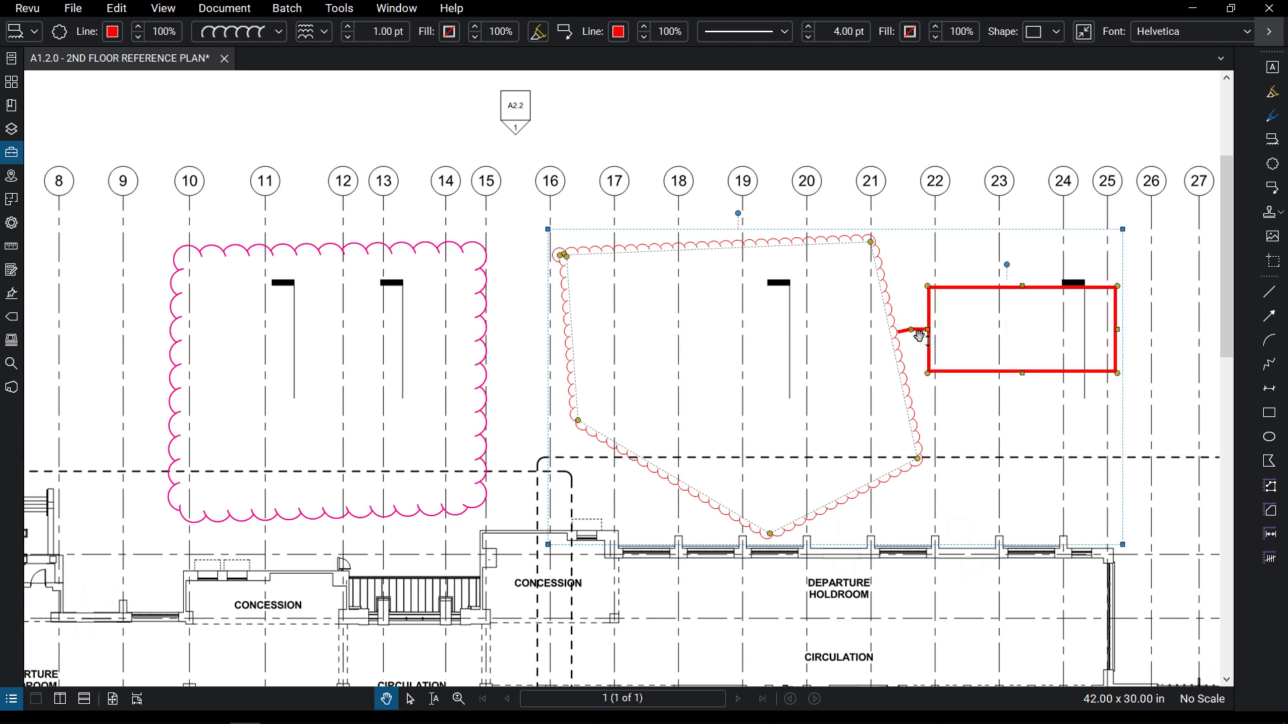
Enter 'This is a test' in the cloud's red callout box
double_click(962, 318)
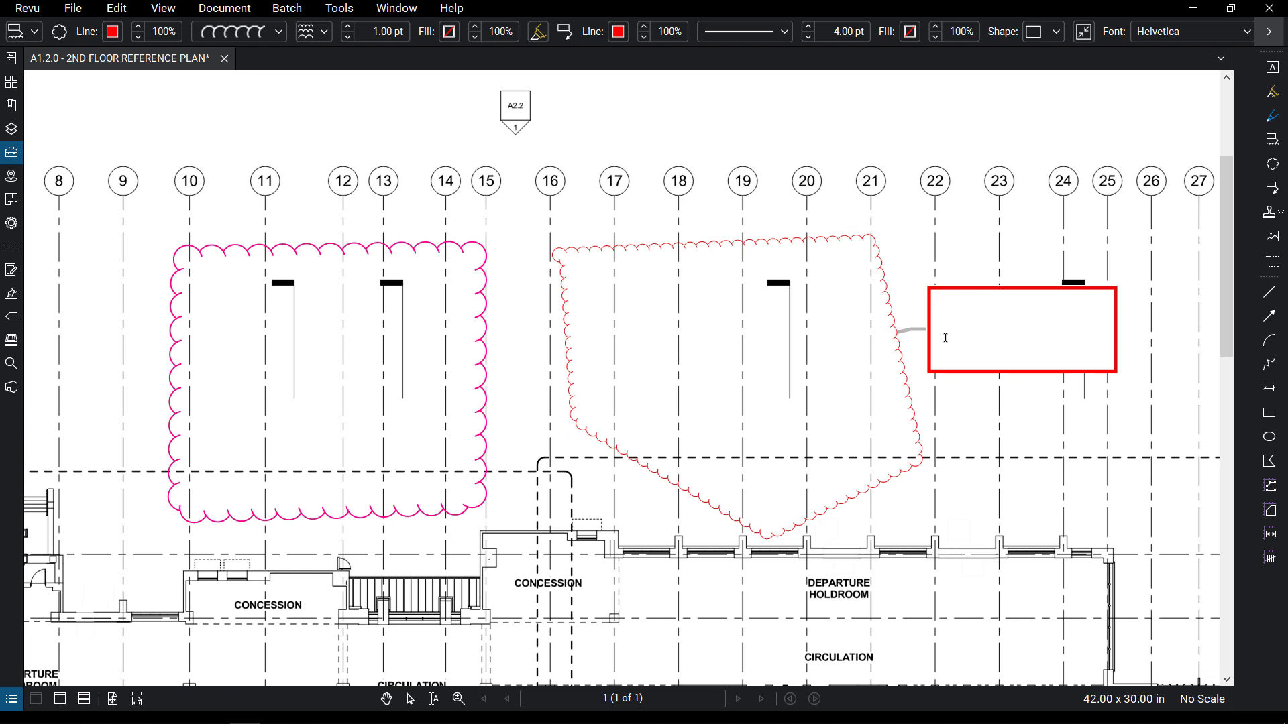
text(This is a test)
key(Escape)
key(Escape)
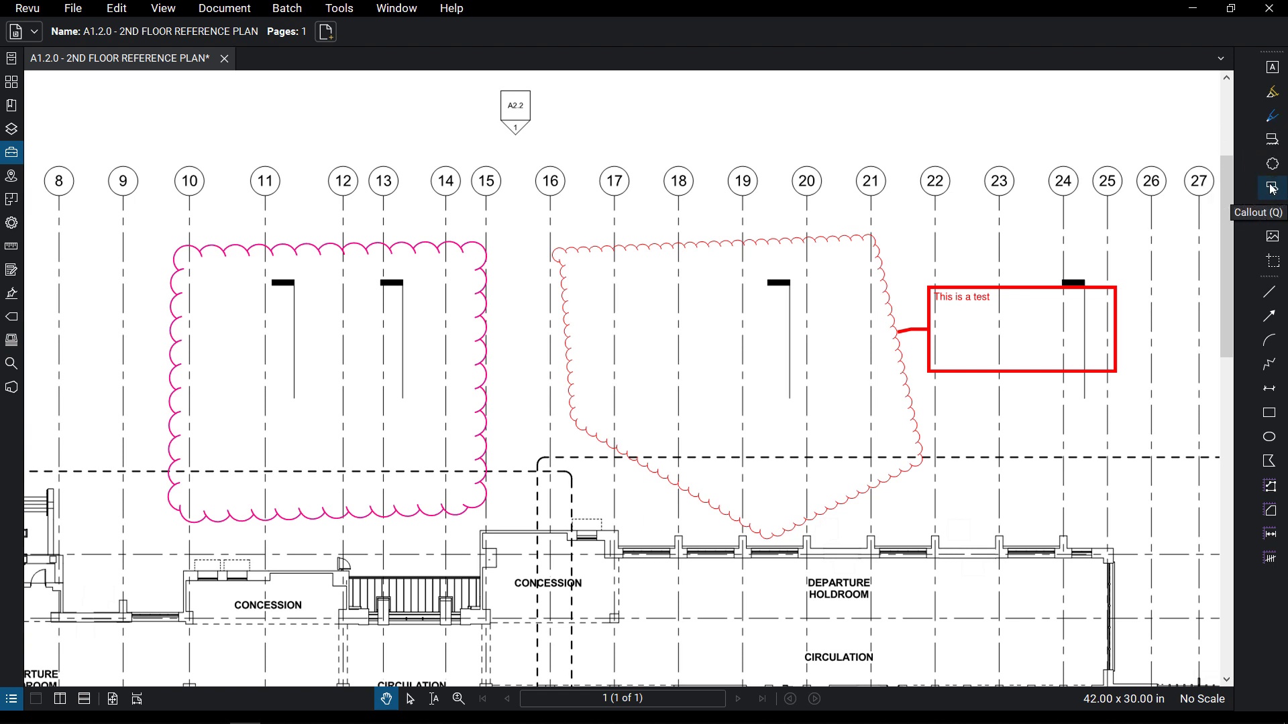
Select the arrow Callout tool from the Tools markup menu and set its line width to 4
click(339, 8)
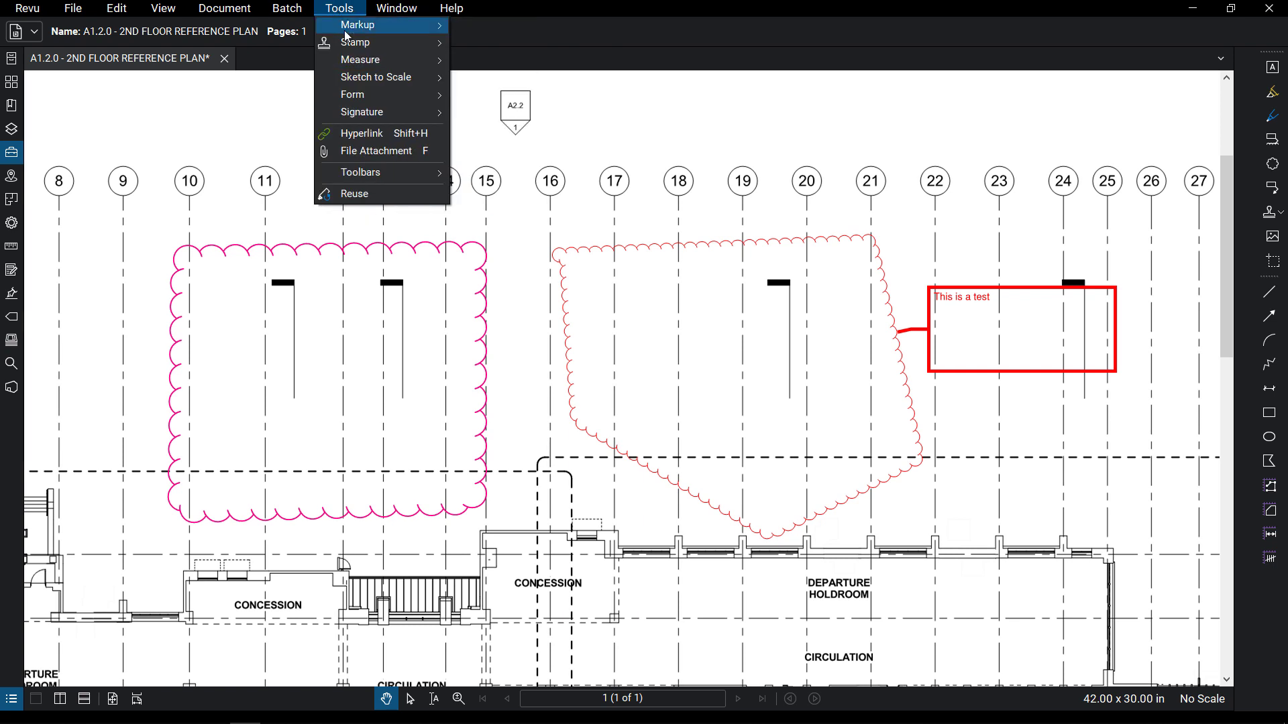
mouse_move(345, 26)
click(513, 78)
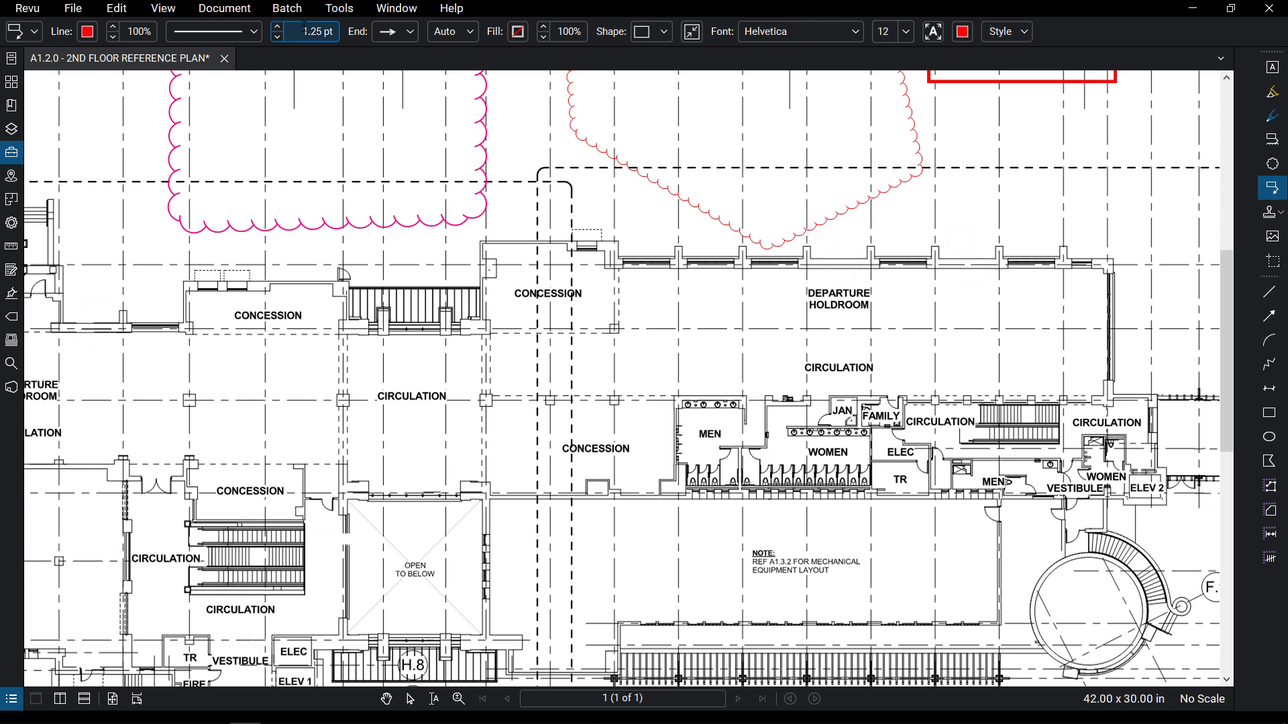
text(4)
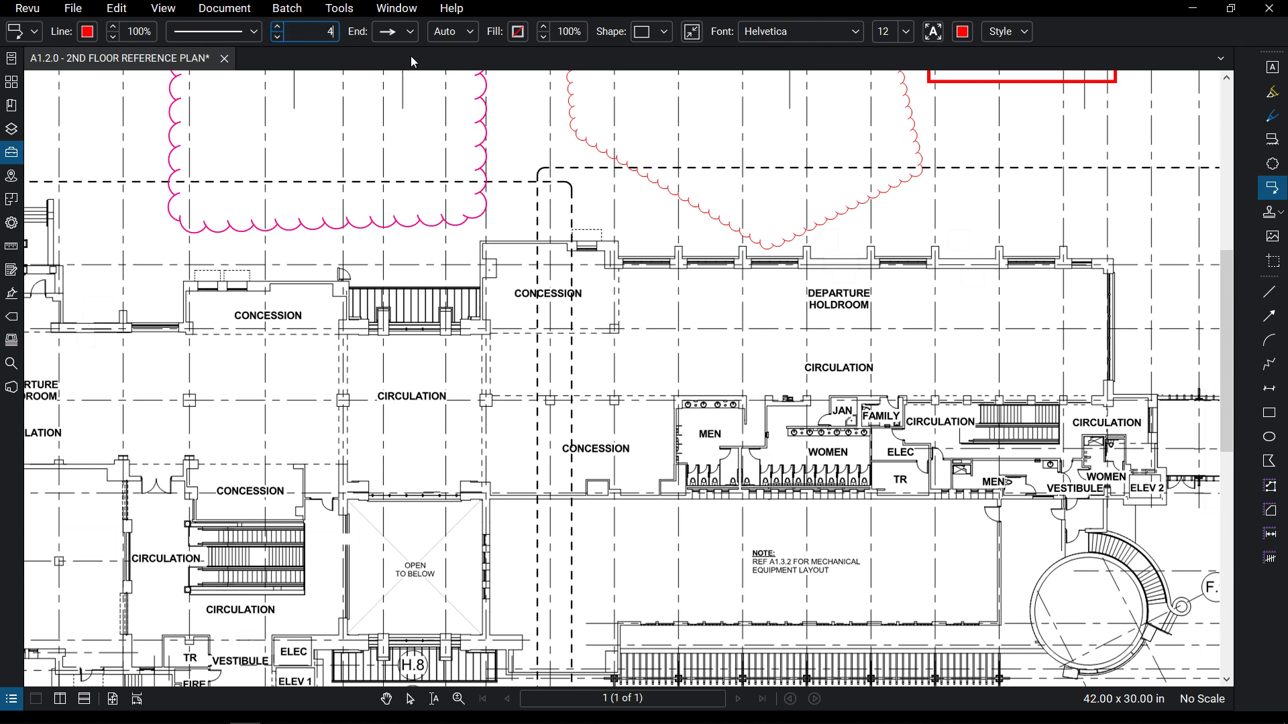
Point a red callout arrow at CONCESSION with a 'this is a call out' box moved up-right
click(584, 441)
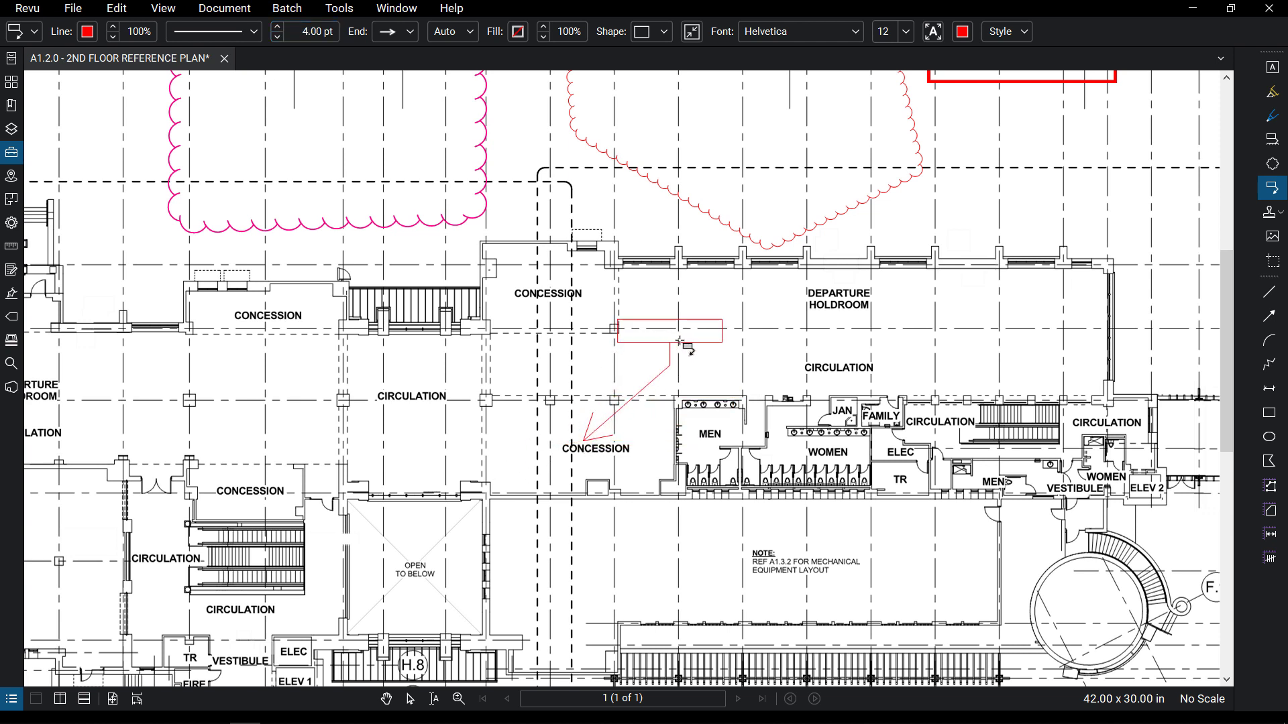
click(730, 337)
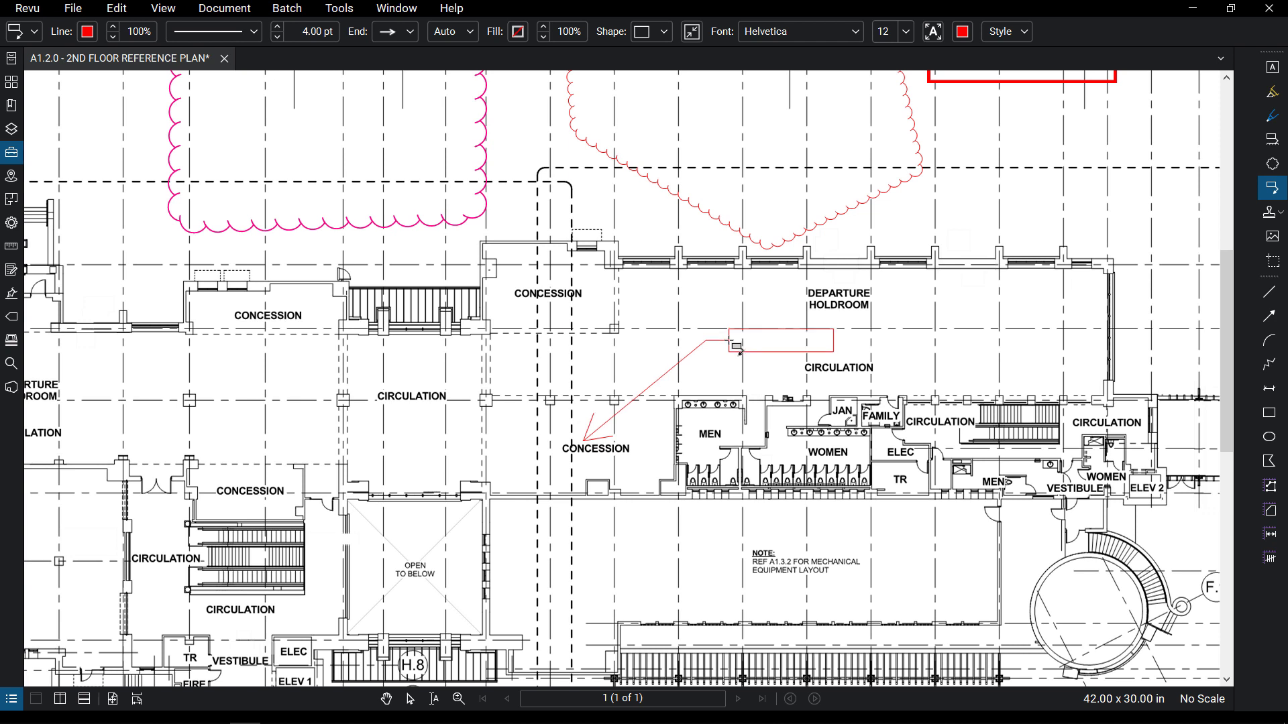
drag(739, 350, 850, 339)
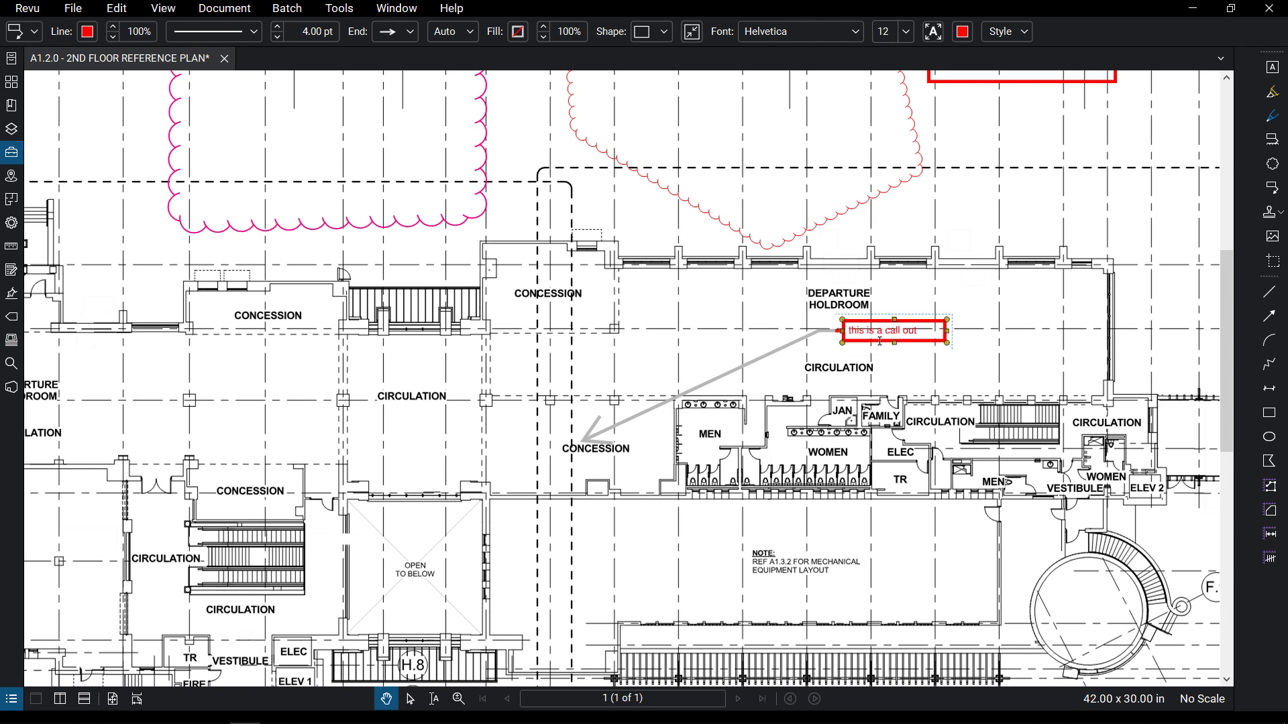
Bend the callout leader left, reset the arrow tip on CONCESSION, and enlarge the text box
click(820, 347)
drag(819, 331, 670, 331)
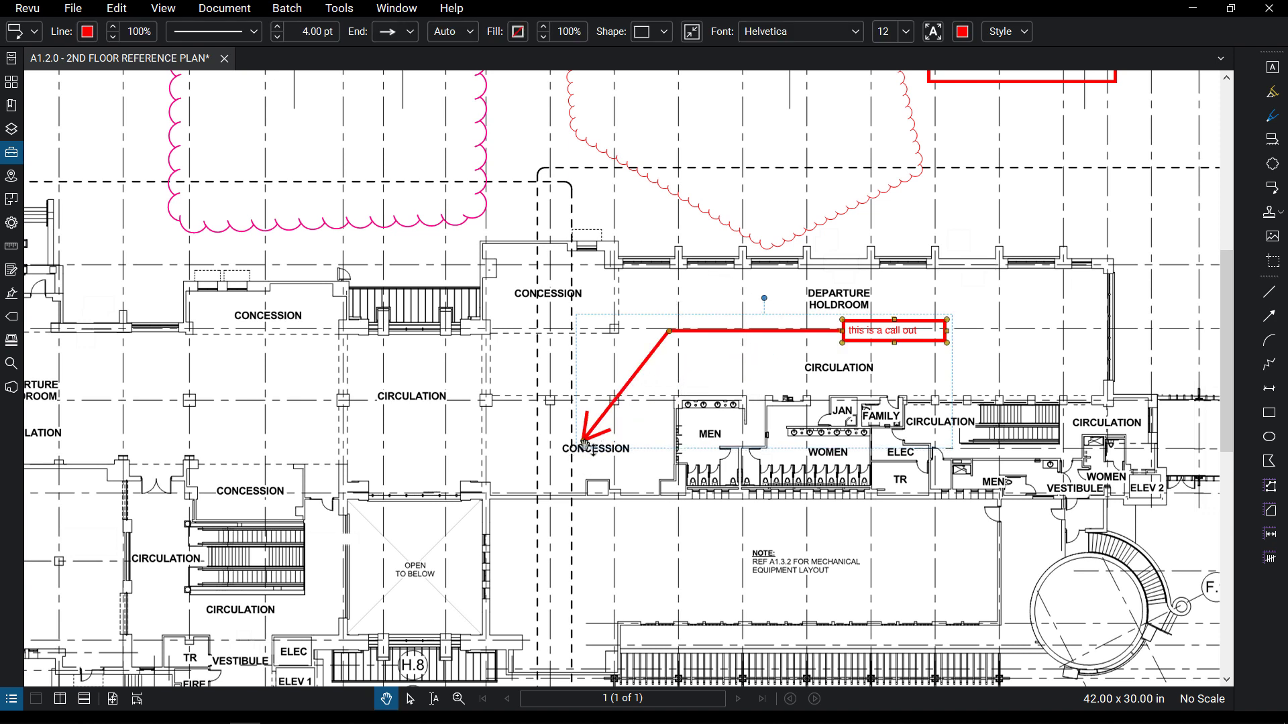
drag(583, 442, 600, 257)
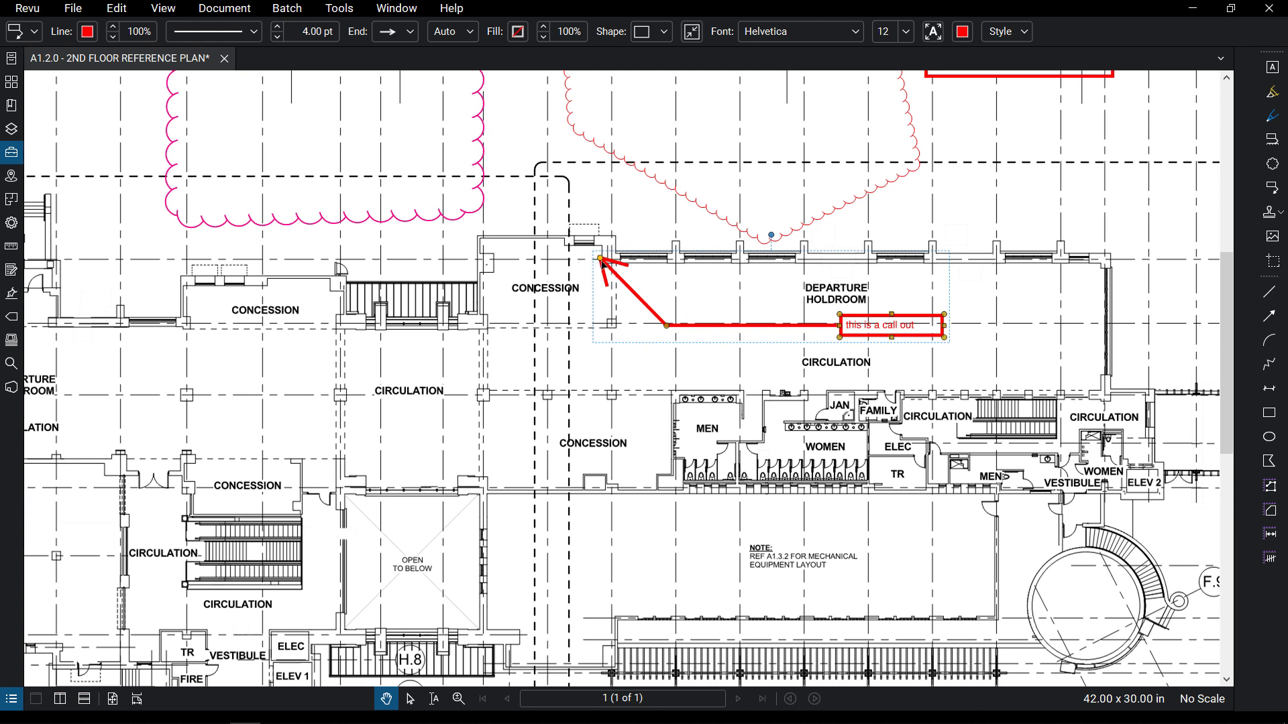
drag(602, 265, 588, 427)
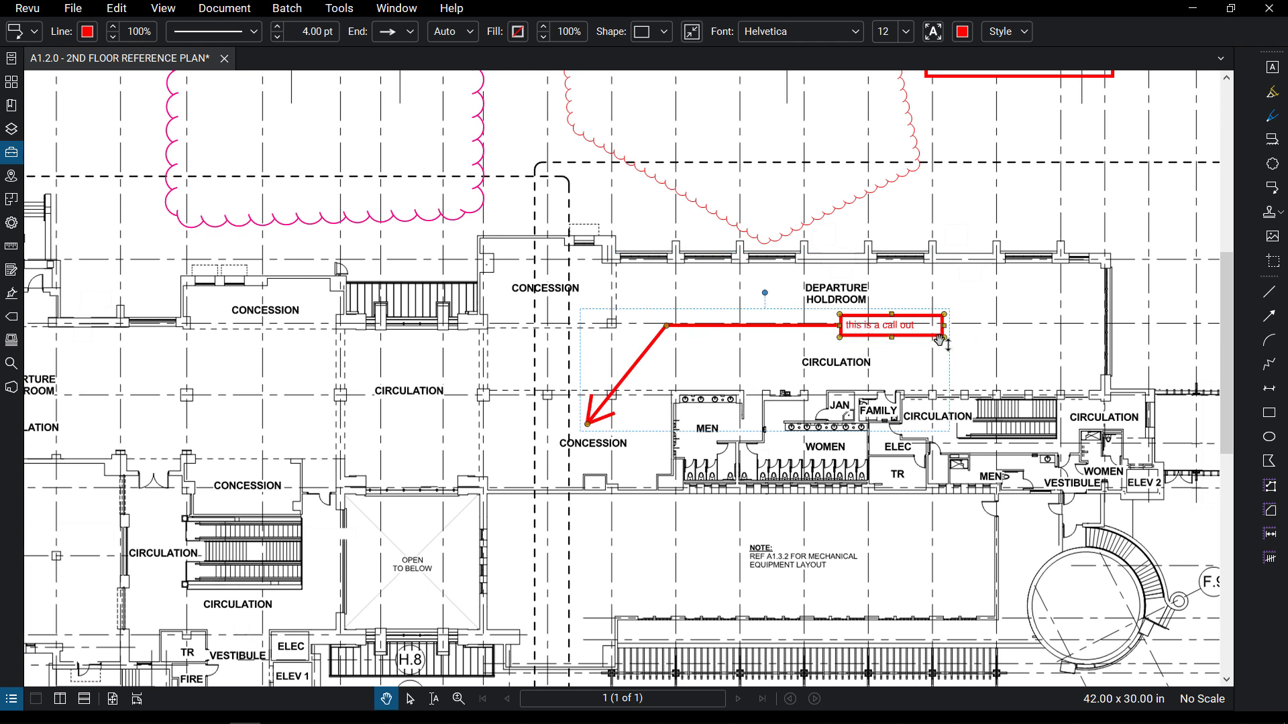
drag(943, 337, 1031, 371)
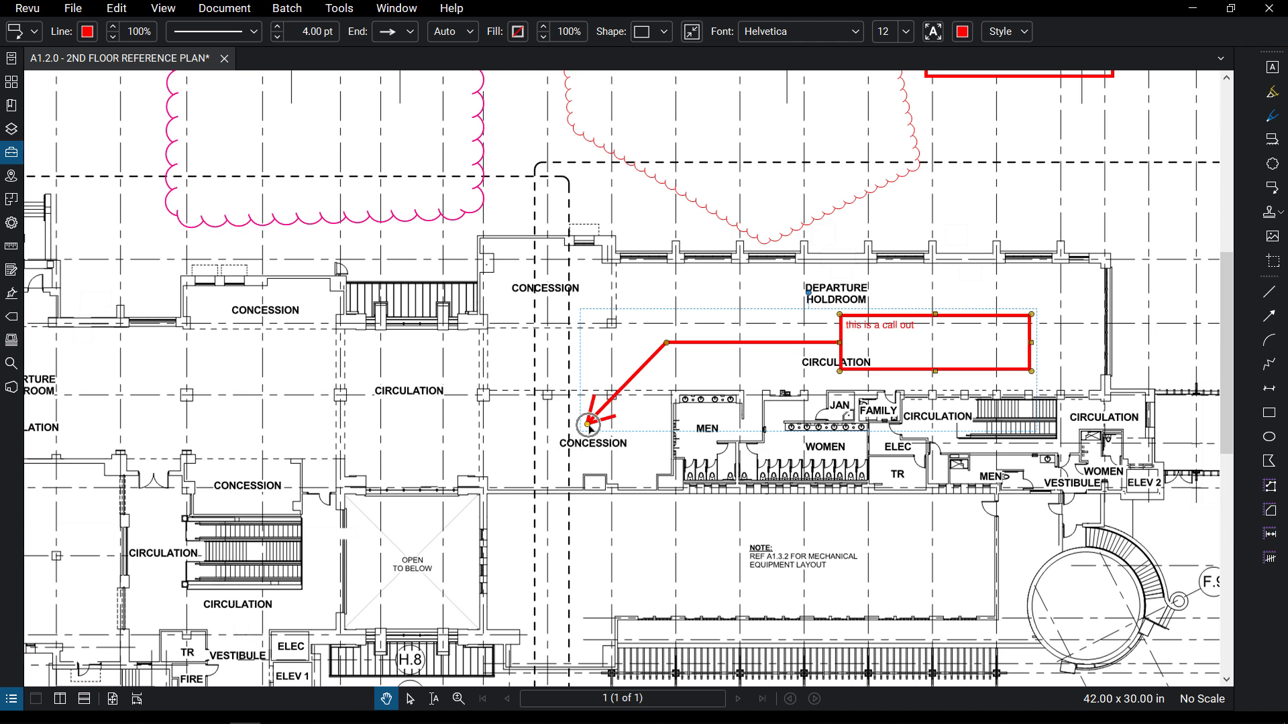
click(676, 344)
drag(896, 336, 896, 336)
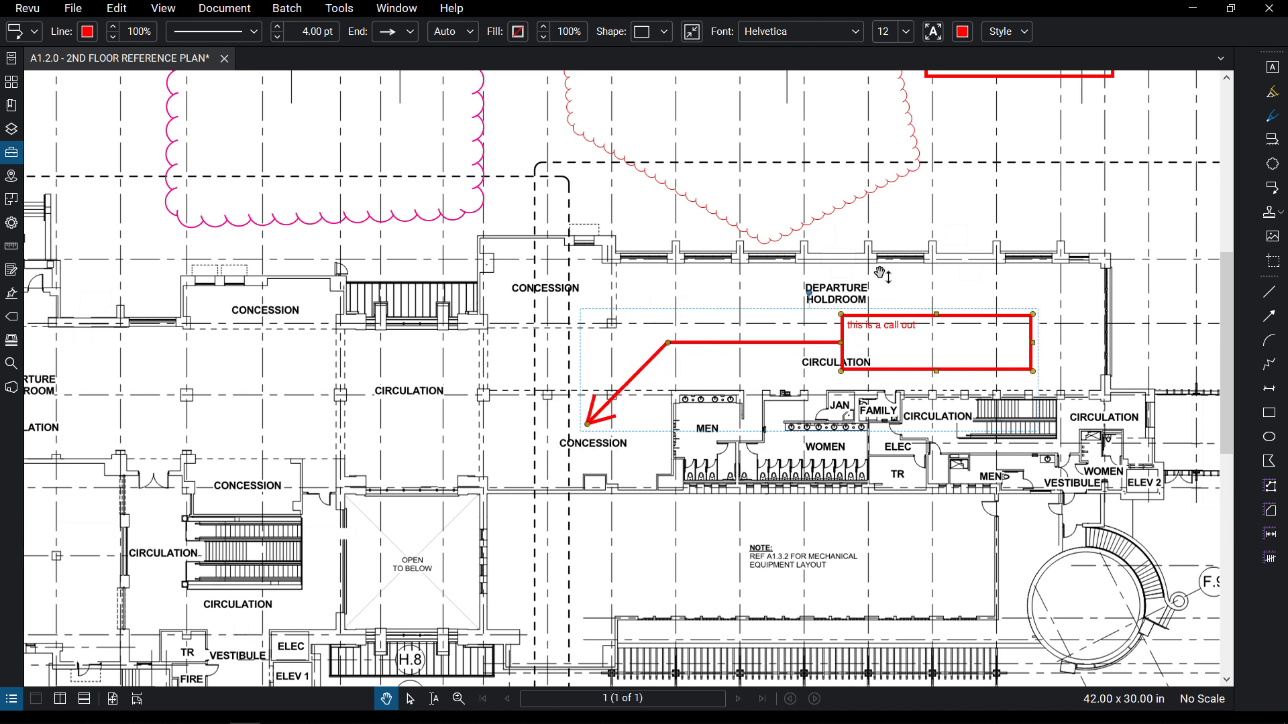
Set the red arrow callout text to 36 pt and narrow its box so the text wraps
click(906, 31)
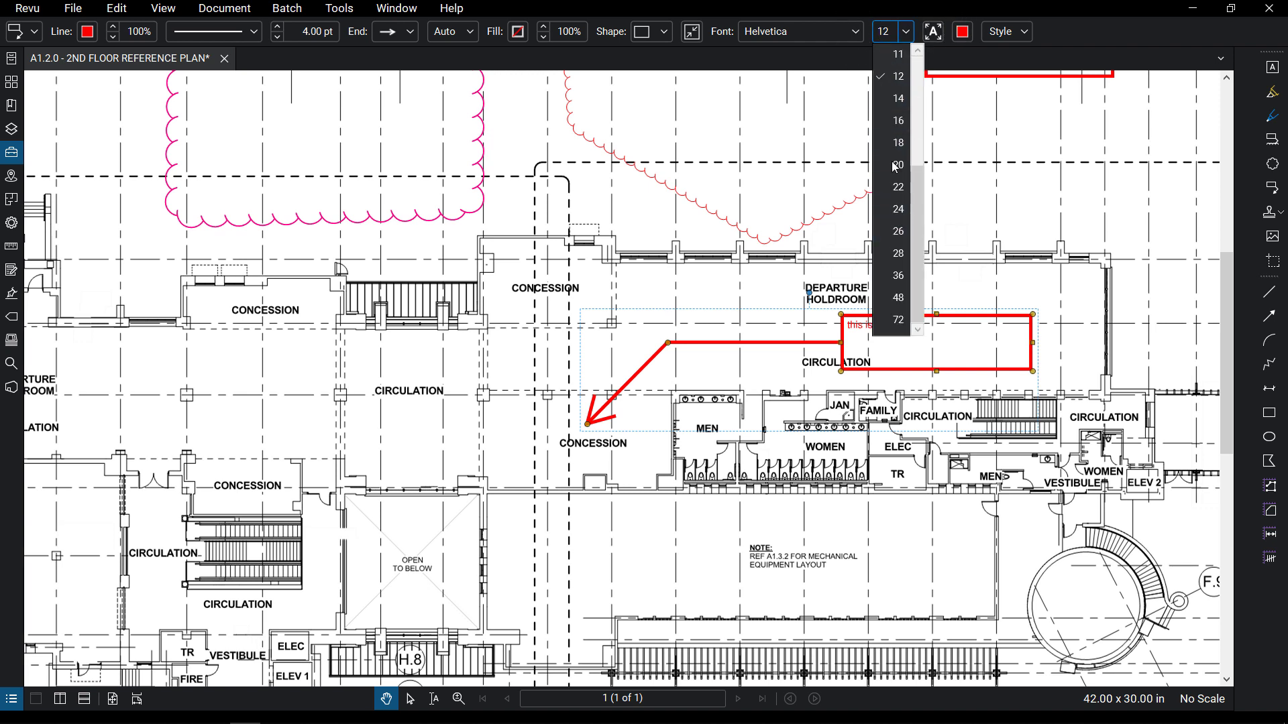
click(898, 275)
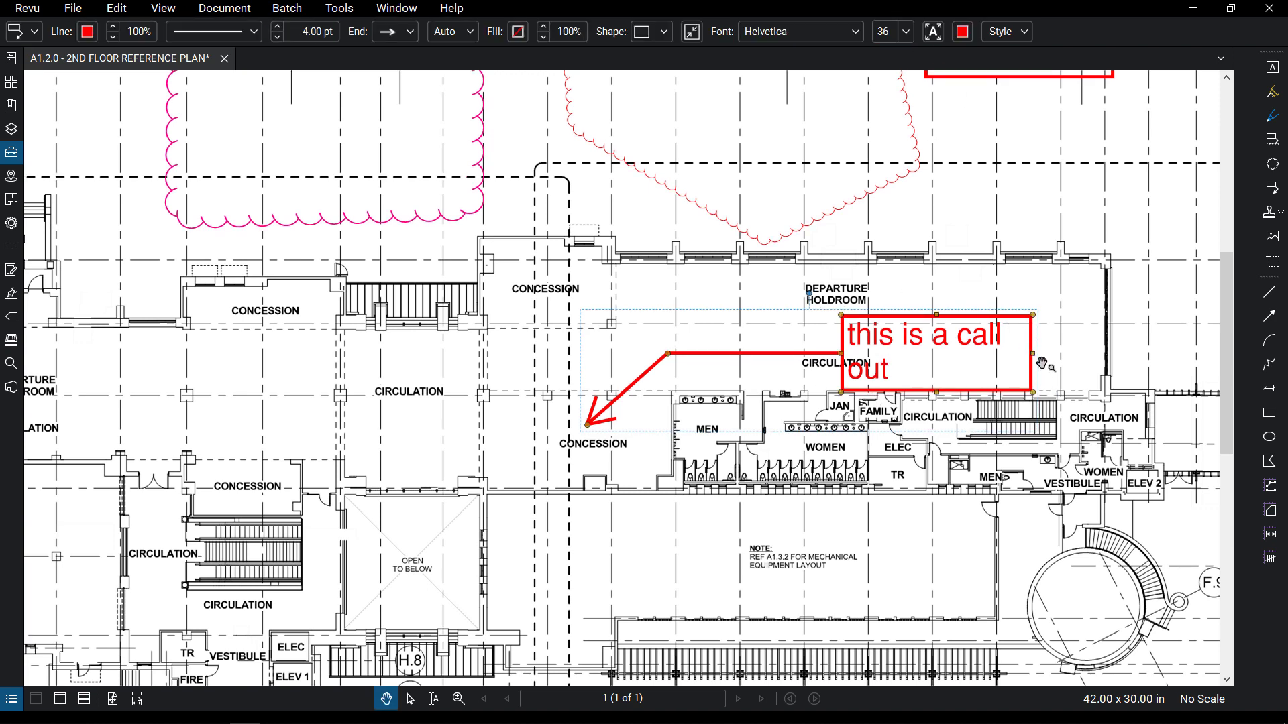
drag(1034, 357, 959, 356)
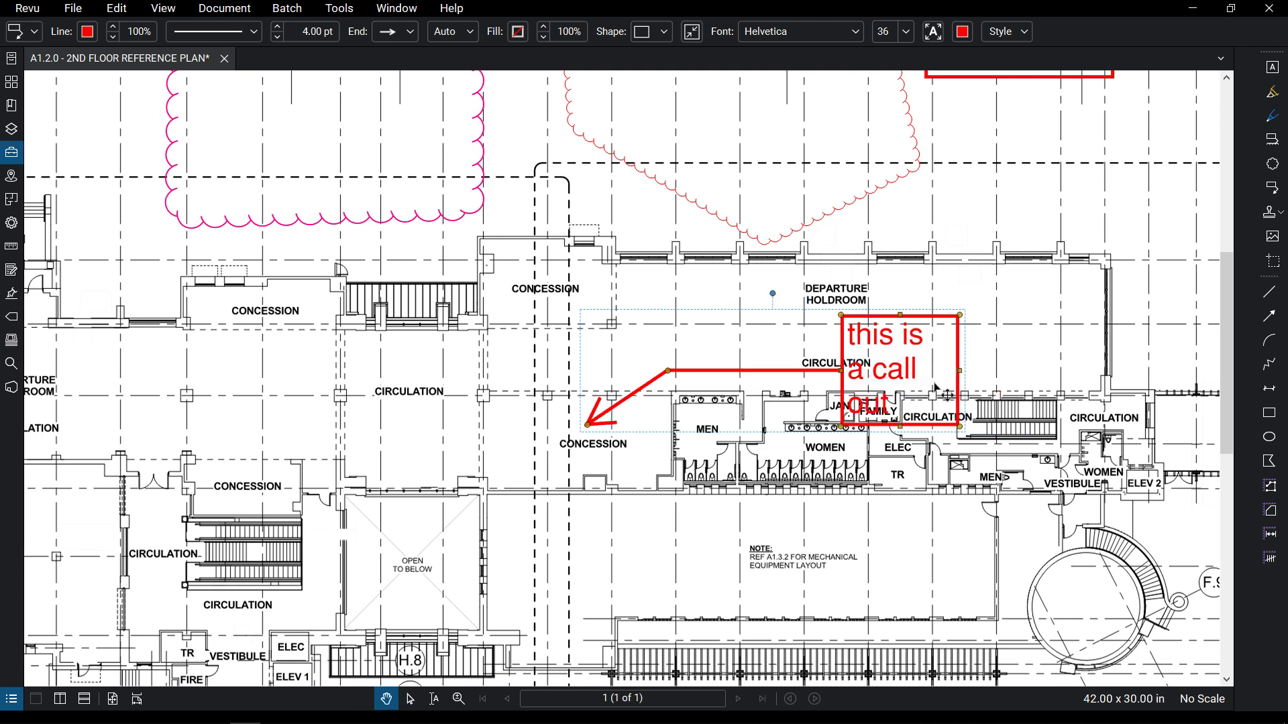